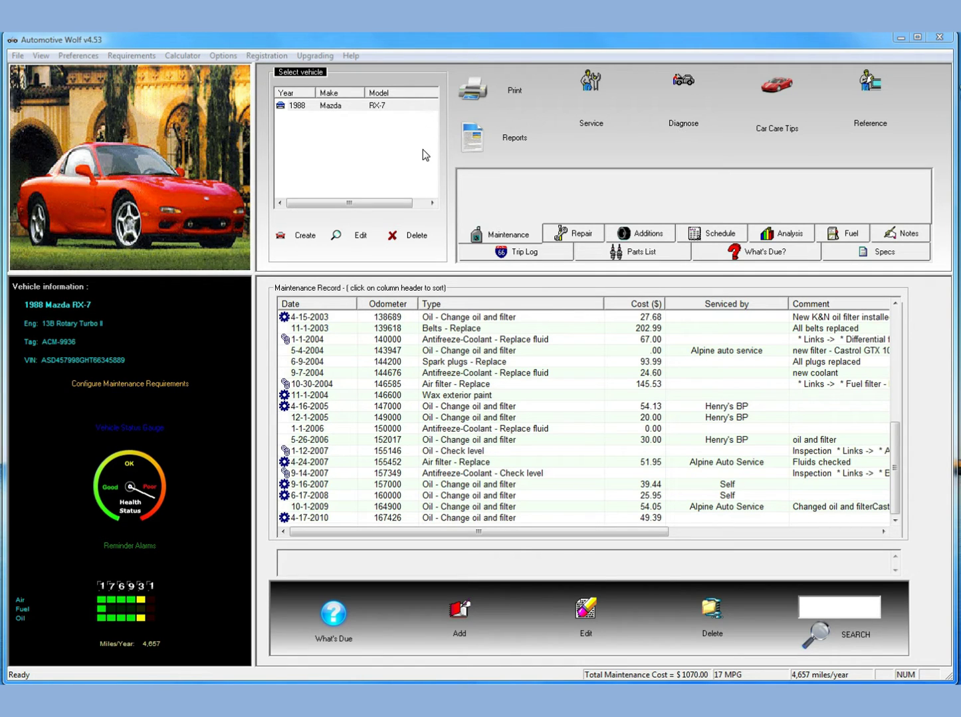
# Step: Start creating a new vehicle record and set its make to FORD
pyautogui.click(344, 106)
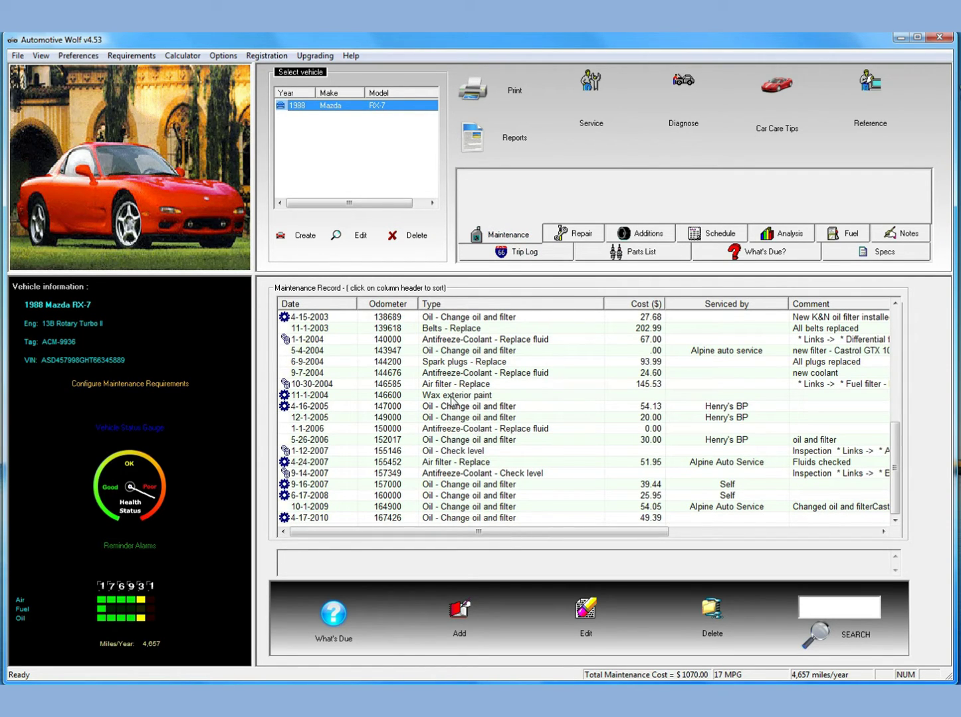
pyautogui.click(303, 241)
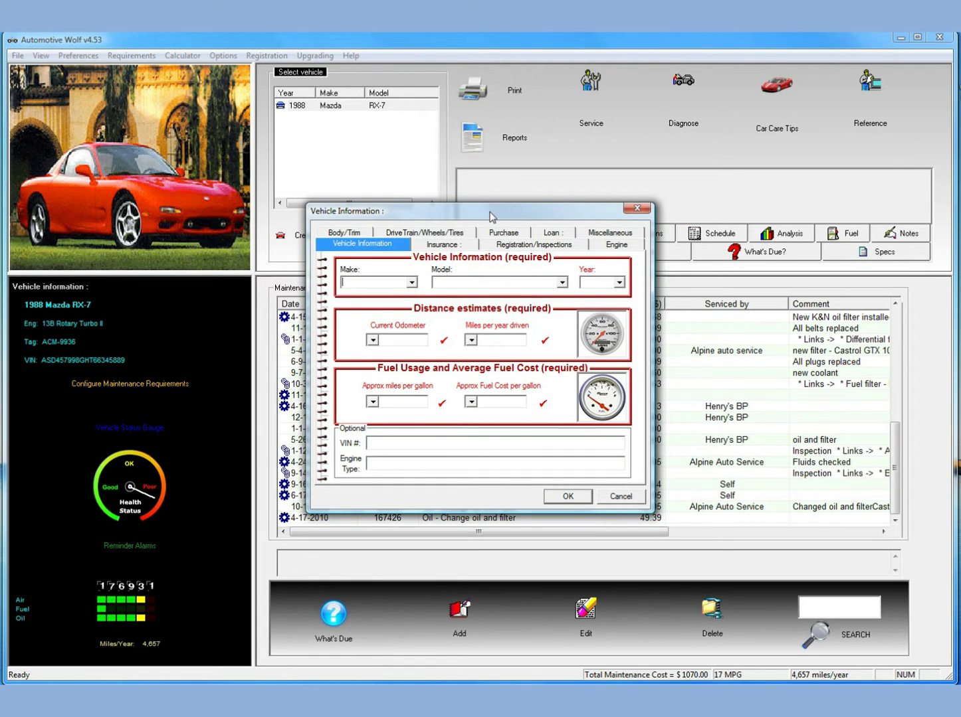
pyautogui.moveTo(489, 212); pyautogui.dragTo(545, 244)
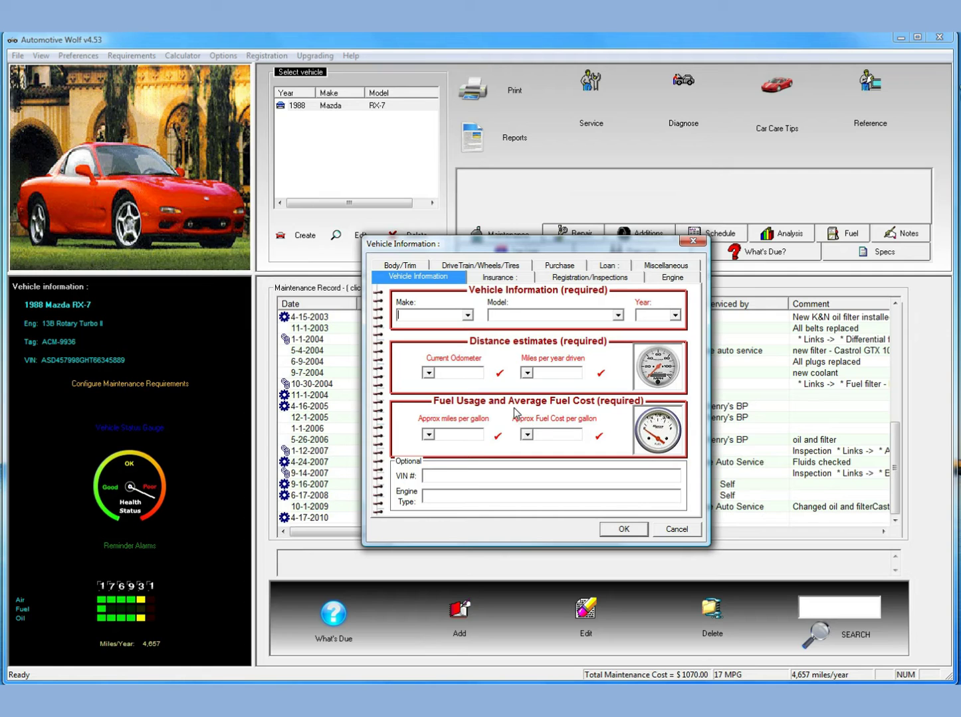
pyautogui.moveTo(536, 245); pyautogui.dragTo(535, 251)
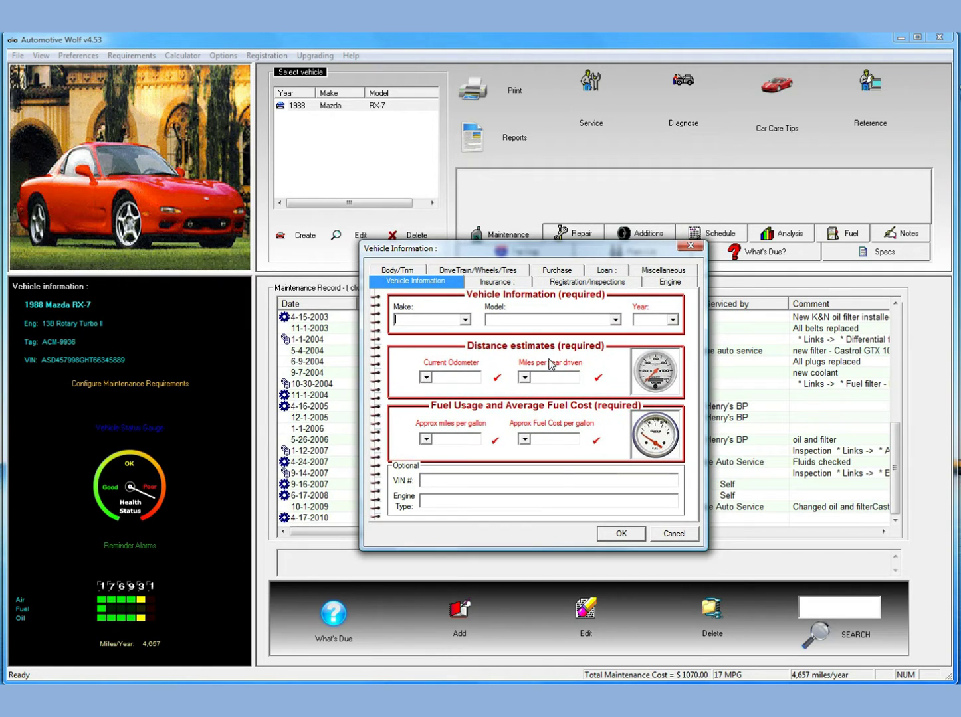
pyautogui.click(465, 320)
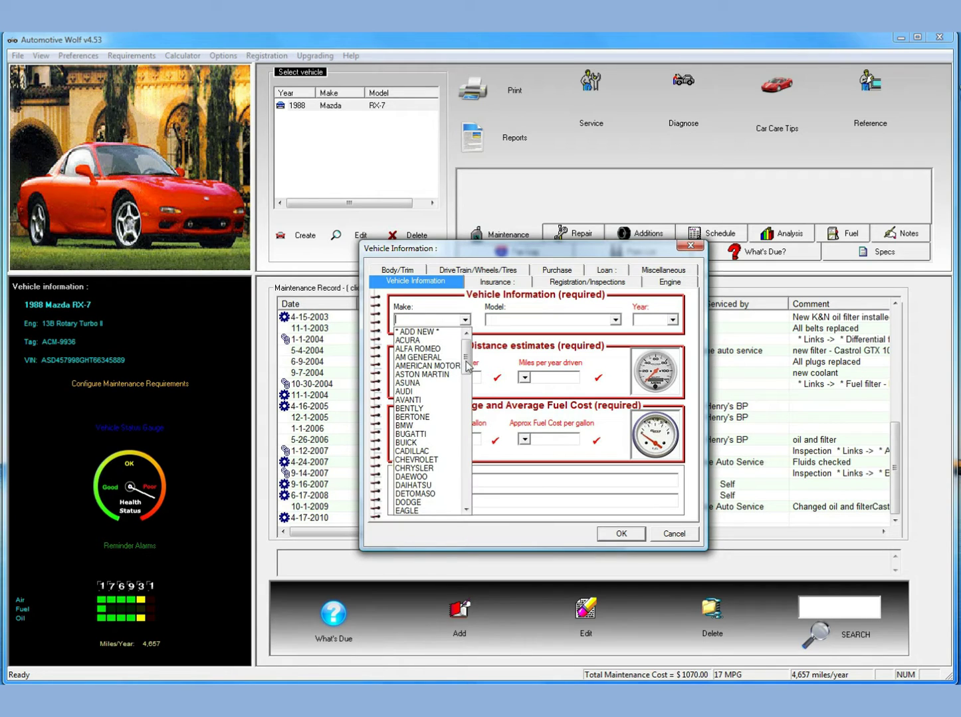
pyautogui.moveTo(467, 365); pyautogui.dragTo(467, 390)
pyautogui.click(414, 384)
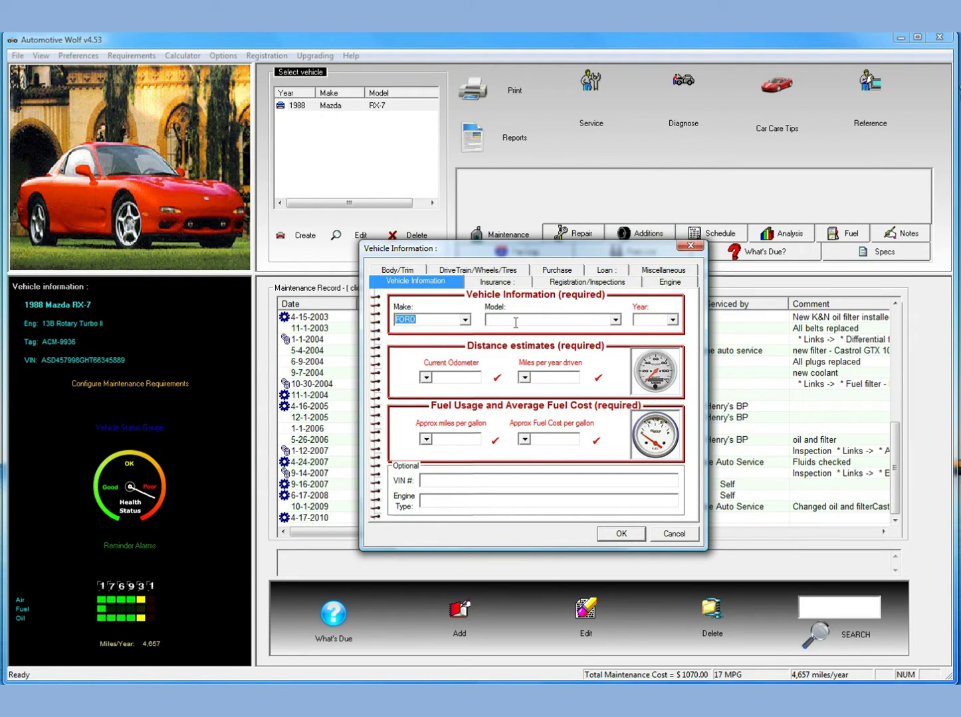
# Step: Set the new vehicle's model to MUSTANG and its year to 2011
pyautogui.click(615, 319)
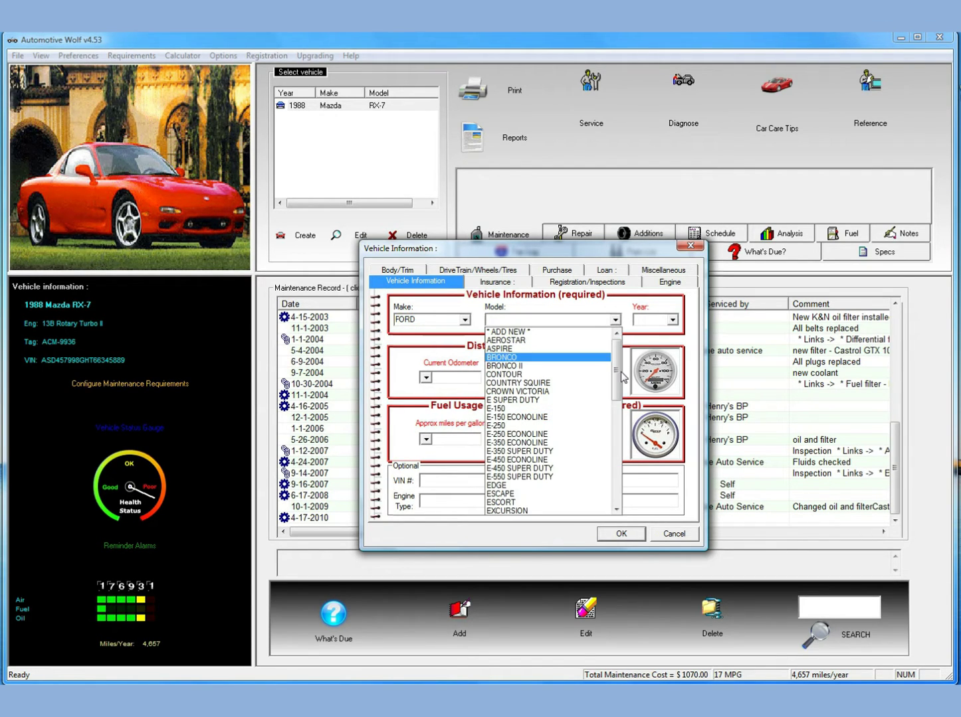
pyautogui.moveTo(616, 352); pyautogui.dragTo(610, 469)
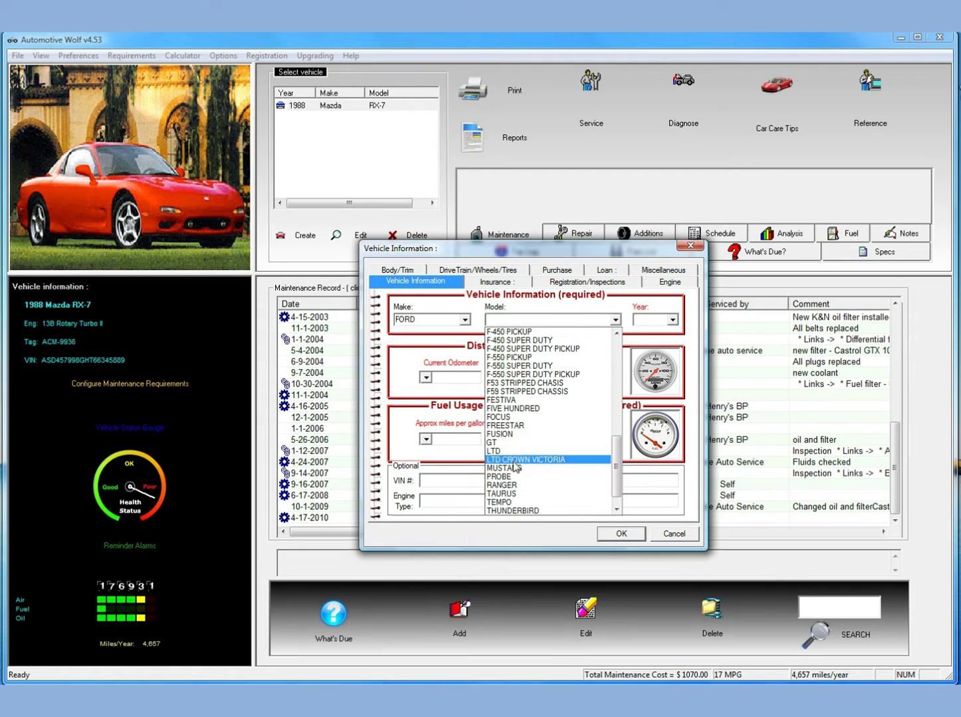
pyautogui.click(531, 468)
pyautogui.click(672, 319)
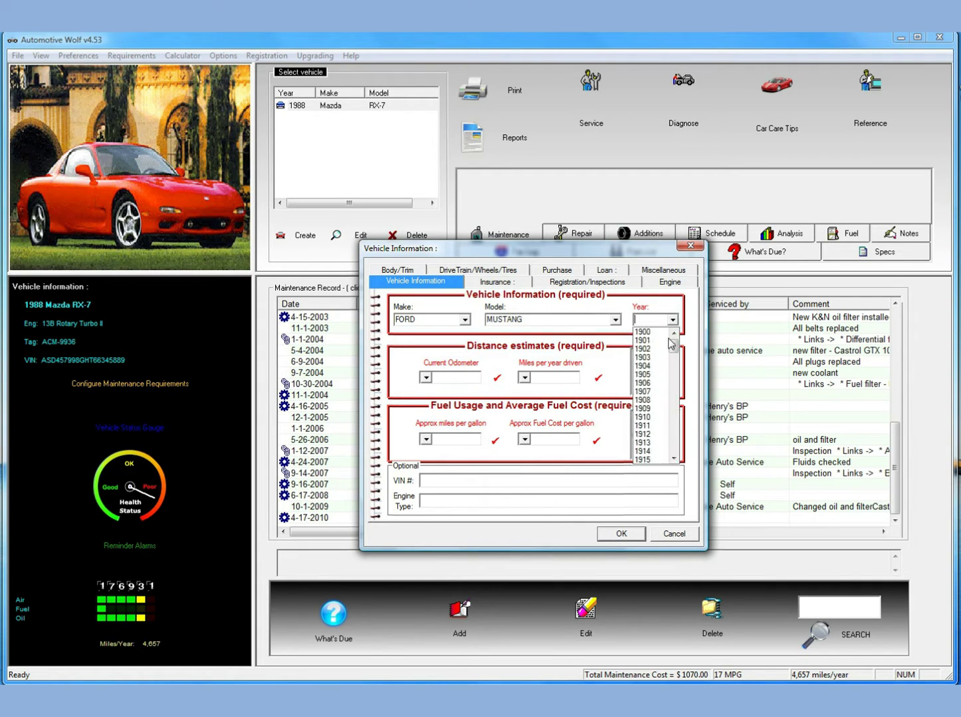
pyautogui.moveTo(674, 337); pyautogui.dragTo(674, 445)
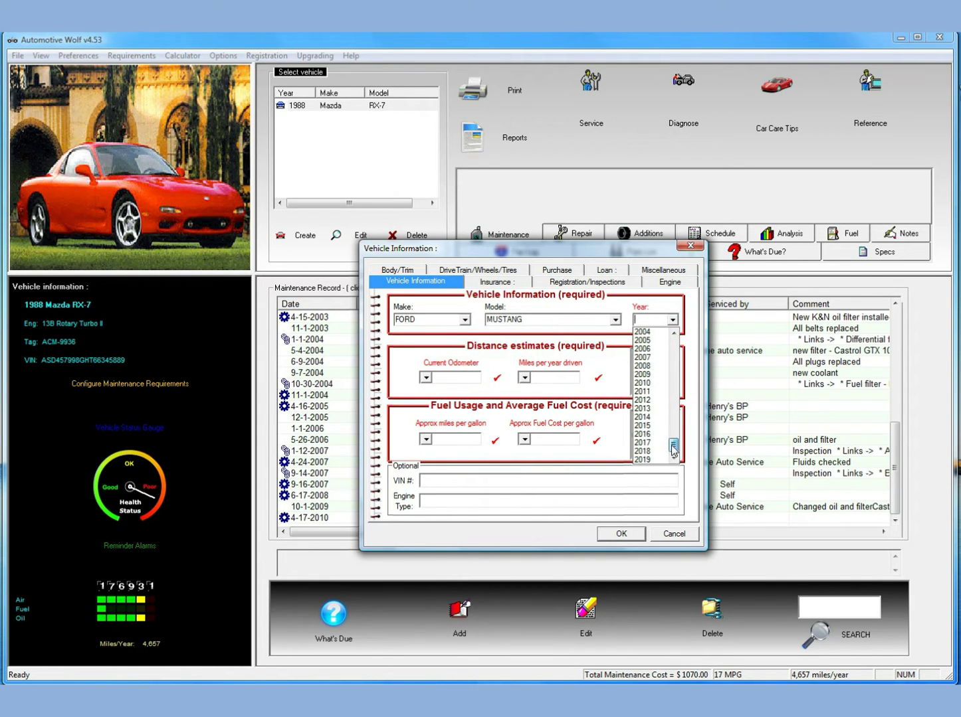
pyautogui.click(651, 393)
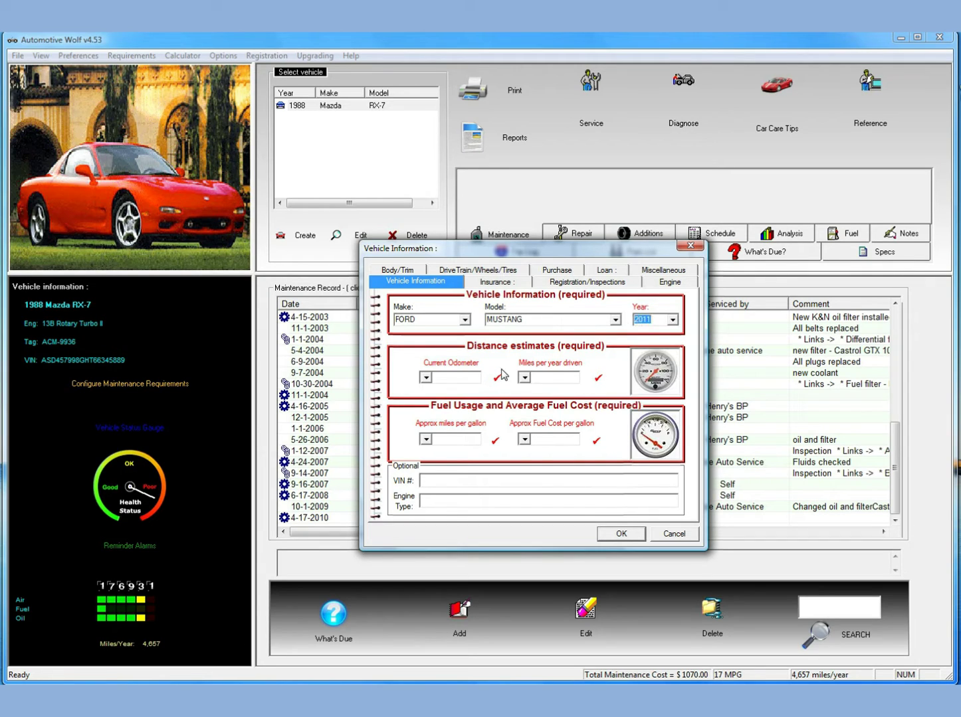
# Step: Set the new vehicle's current odometer to 10000
pyautogui.click(457, 369)
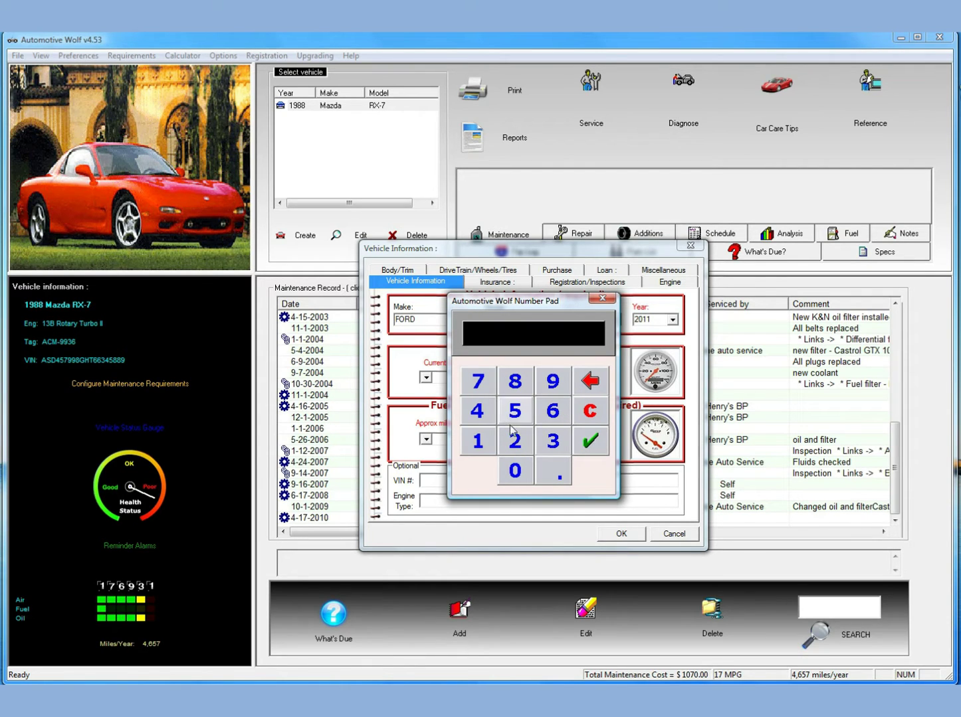
pyautogui.click(477, 442)
pyautogui.click(515, 472)
pyautogui.click(516, 471)
pyautogui.click(516, 471)
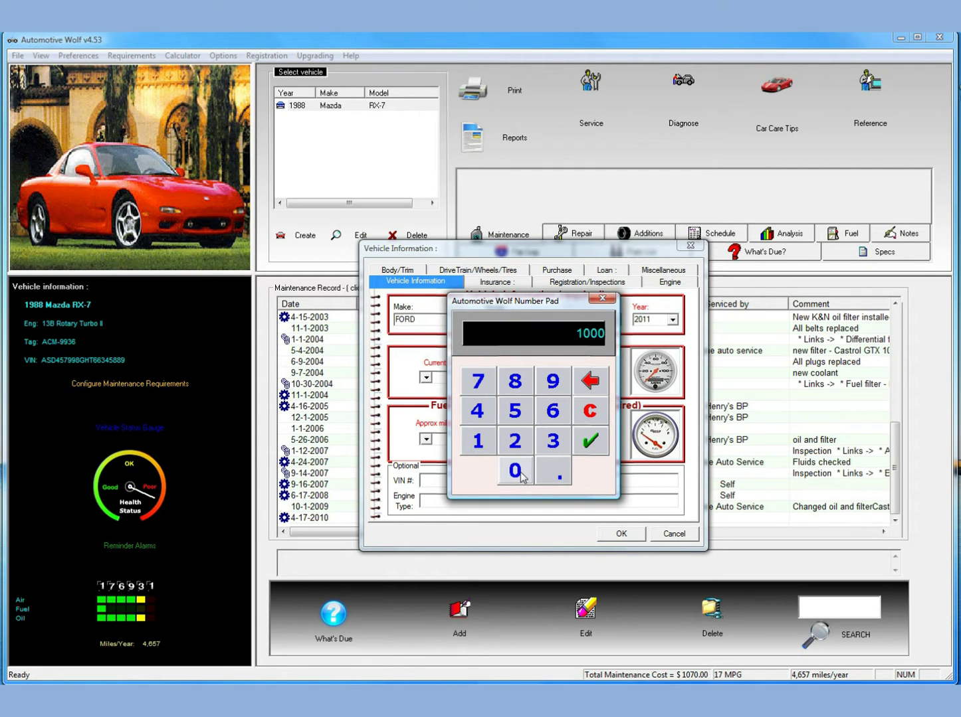
pyautogui.click(516, 471)
pyautogui.click(598, 447)
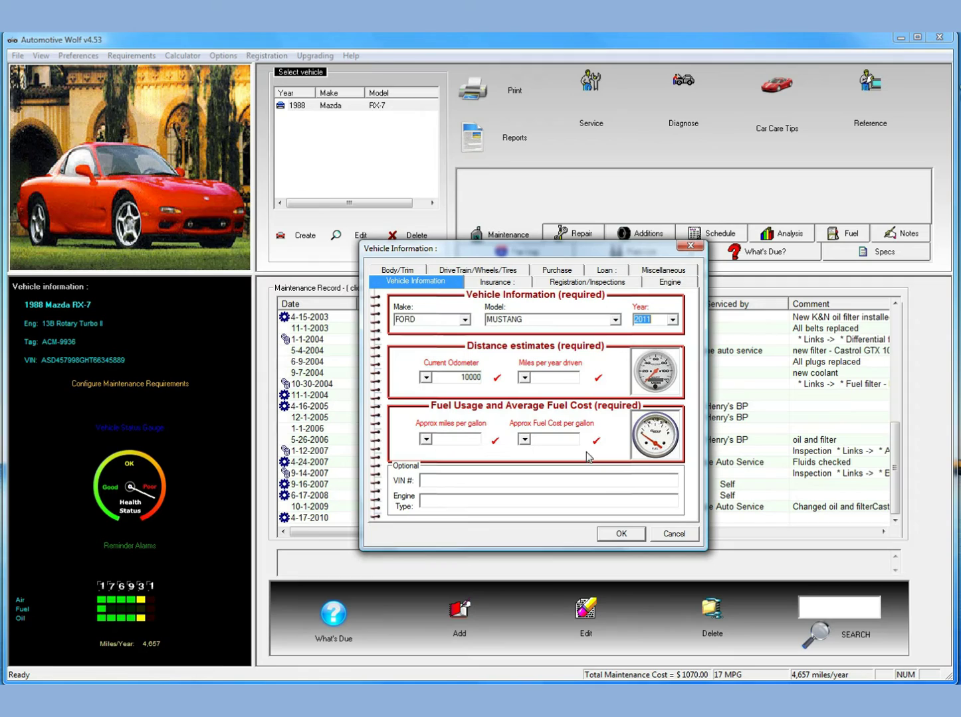
# Step: Set the miles driven per year to 10000 for the new vehicle
pyautogui.click(558, 378)
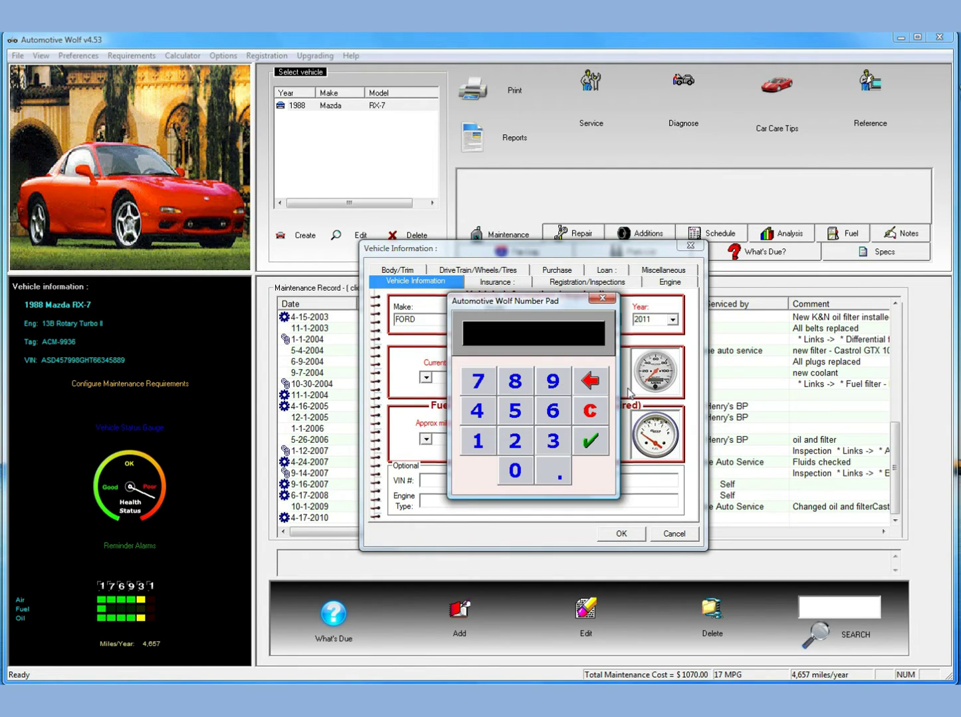
pyautogui.click(478, 441)
pyautogui.click(515, 470)
pyautogui.click(514, 471)
pyautogui.click(515, 470)
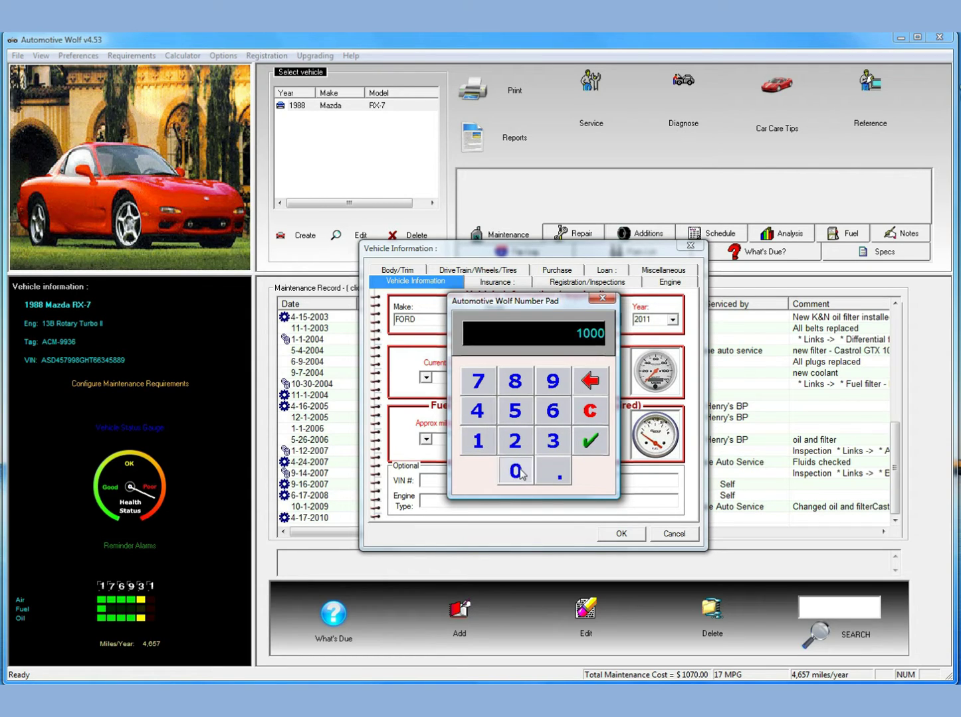
pyautogui.click(515, 471)
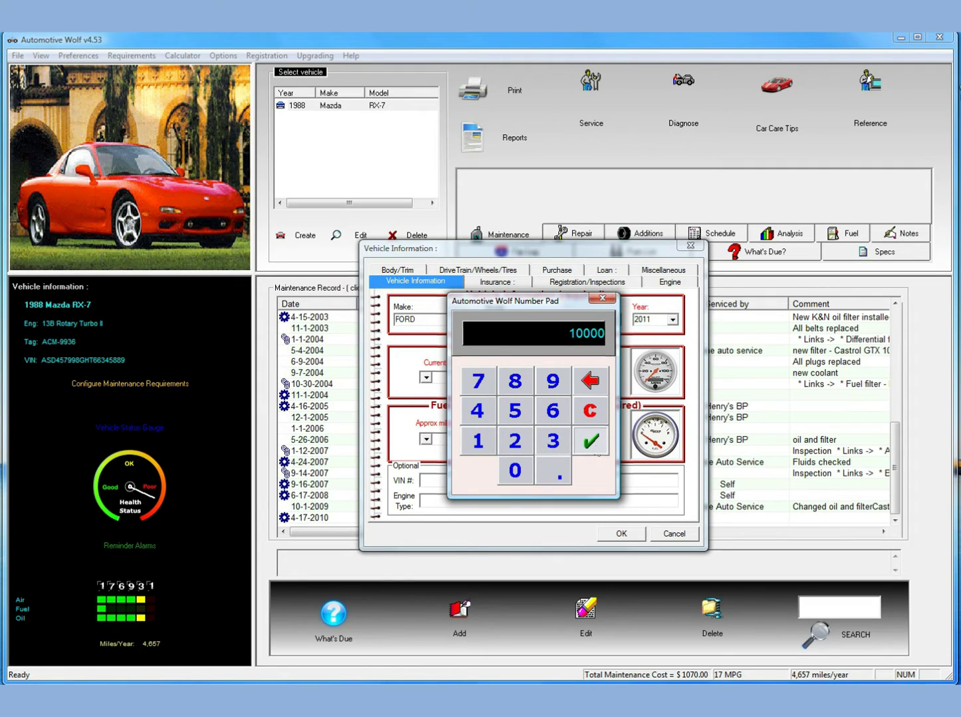
pyautogui.click(597, 448)
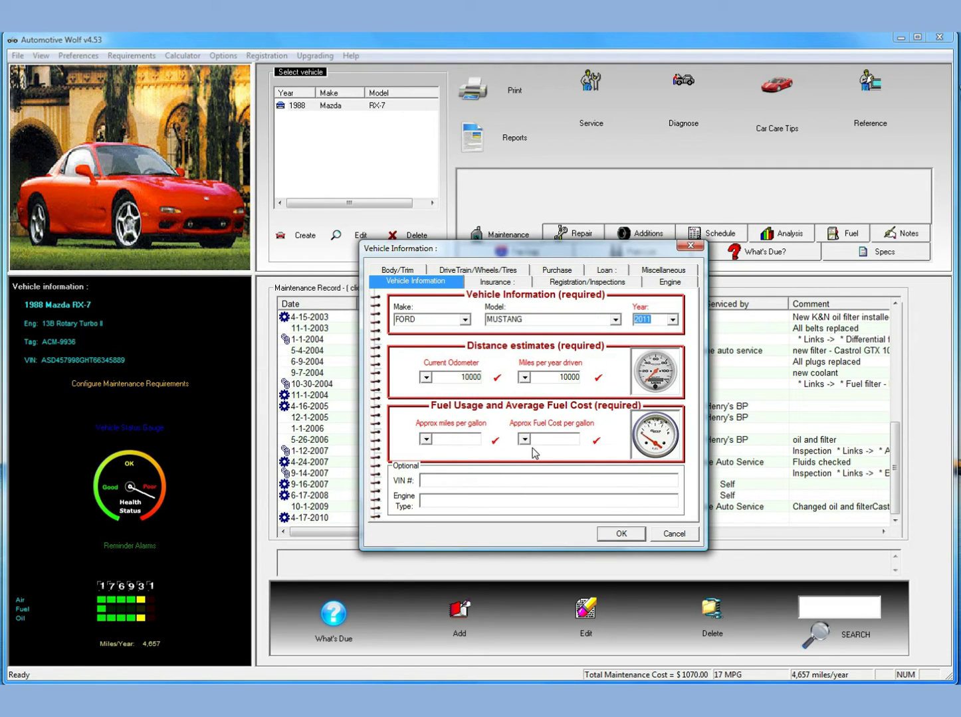
# Step: Set the approximate fuel usage to 20 miles per gallon and the approximate fuel cost per gallon to 3.85
pyautogui.click(467, 434)
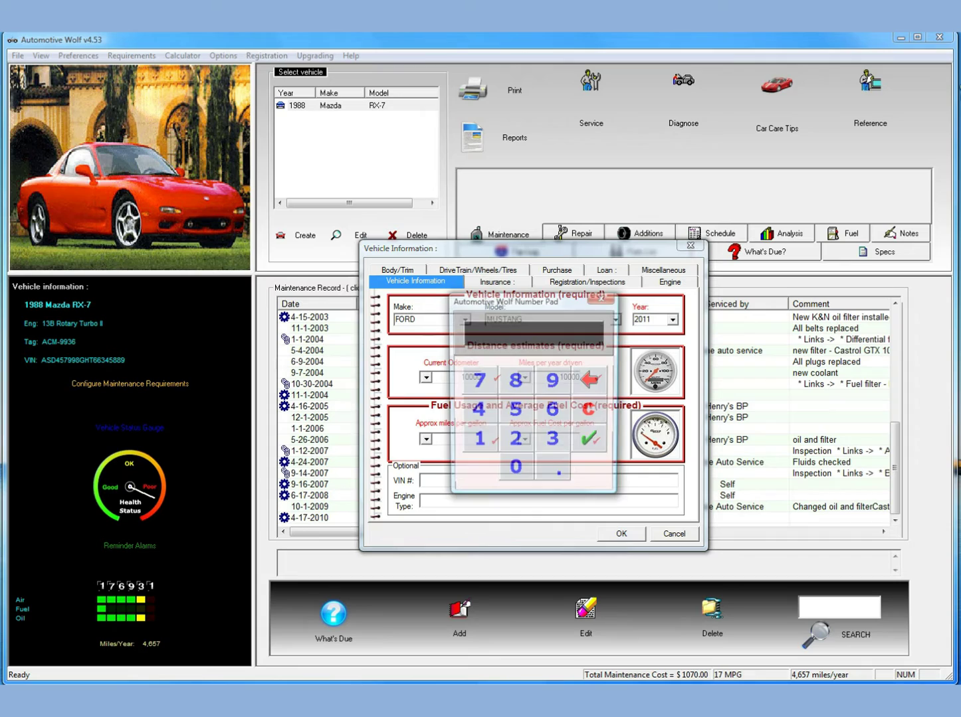
pyautogui.click(515, 441)
pyautogui.click(515, 470)
pyautogui.click(588, 440)
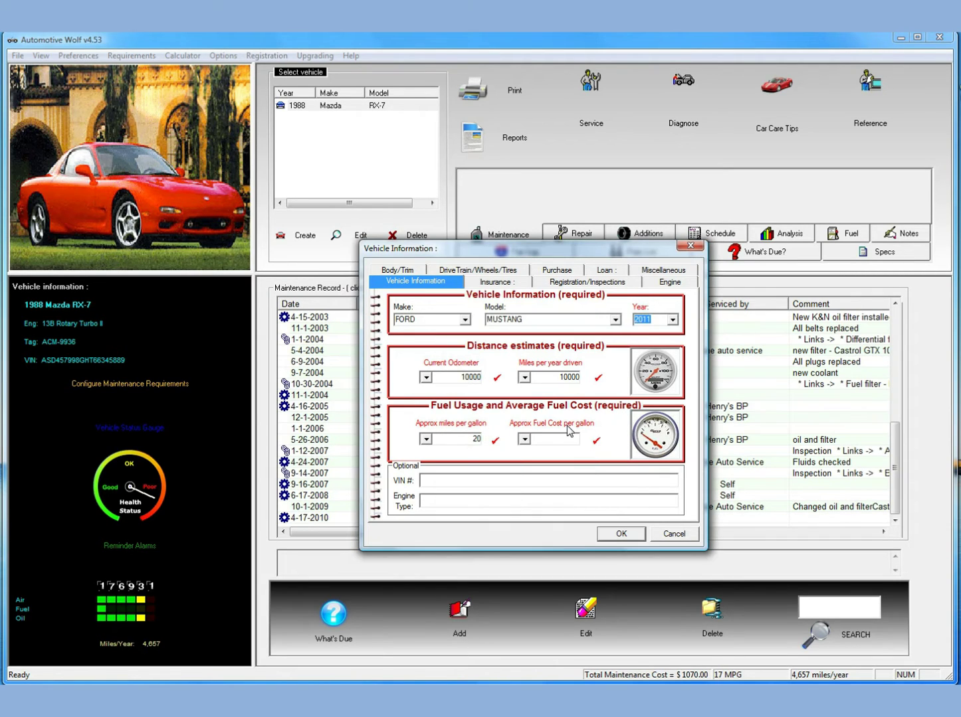
pyautogui.click(569, 431)
pyautogui.click(553, 441)
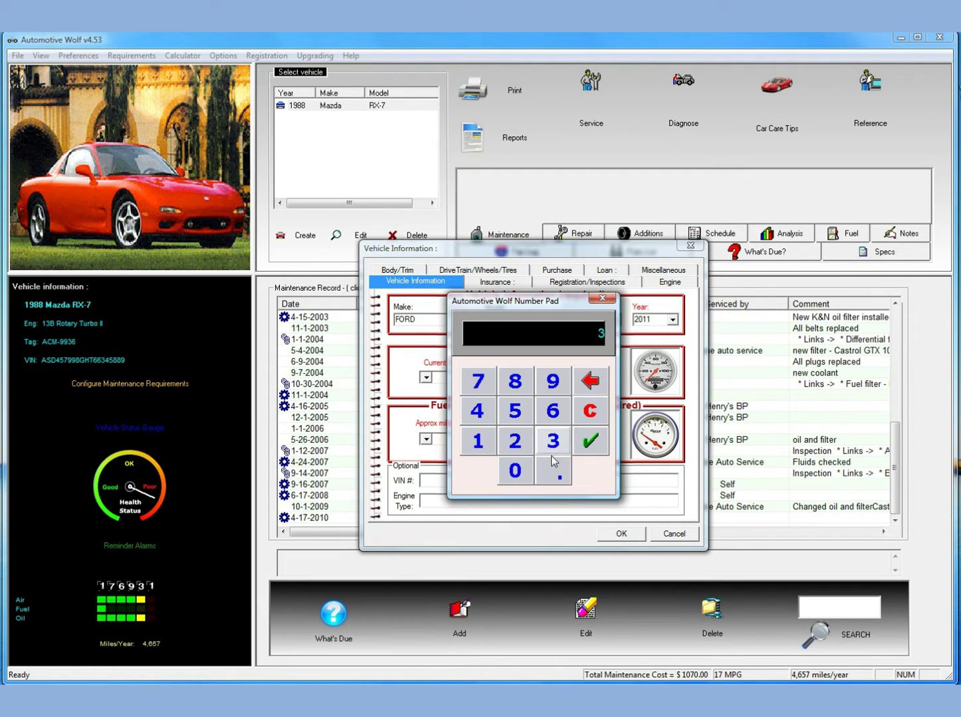
pyautogui.click(552, 469)
pyautogui.click(515, 380)
pyautogui.click(515, 411)
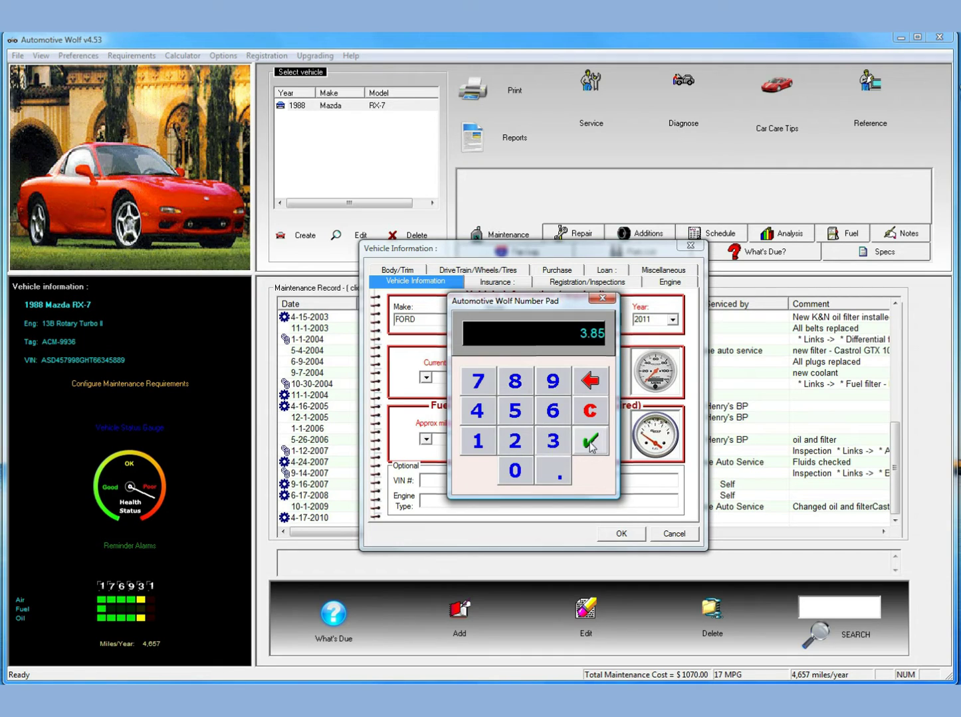
pyautogui.click(589, 441)
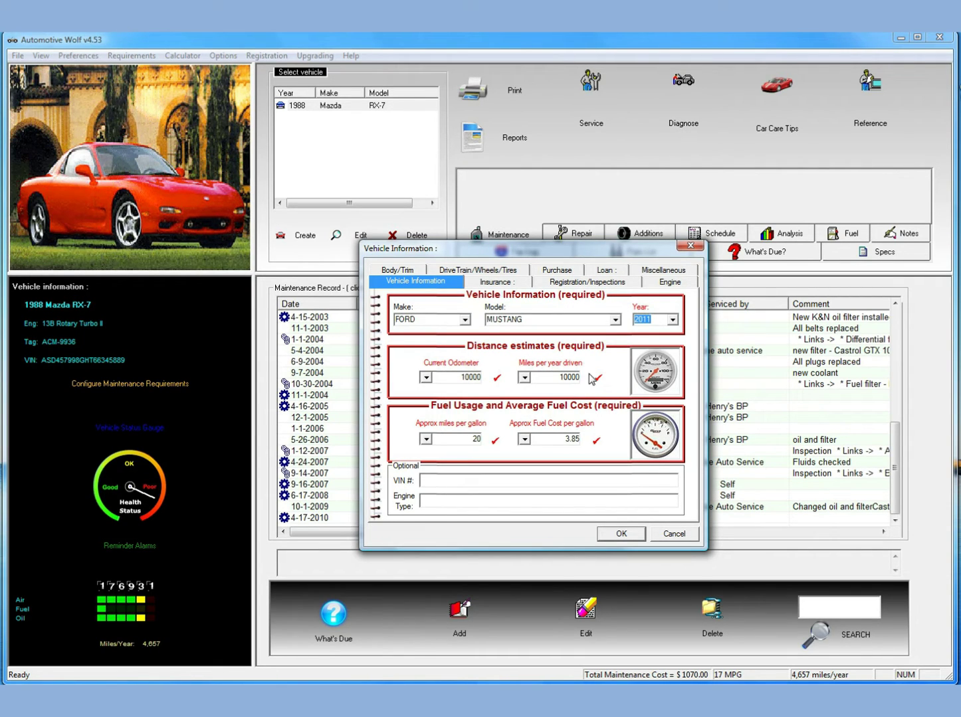
# Step: Set the vehicle's insurance cost per year to 1000
pyautogui.click(511, 283)
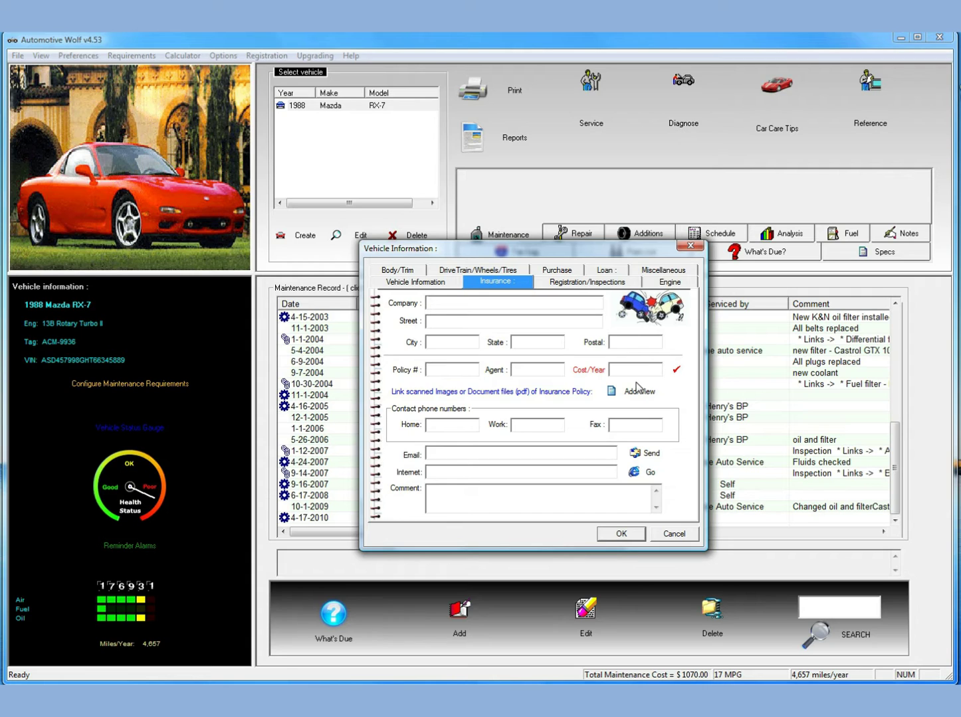
pyautogui.click(612, 372)
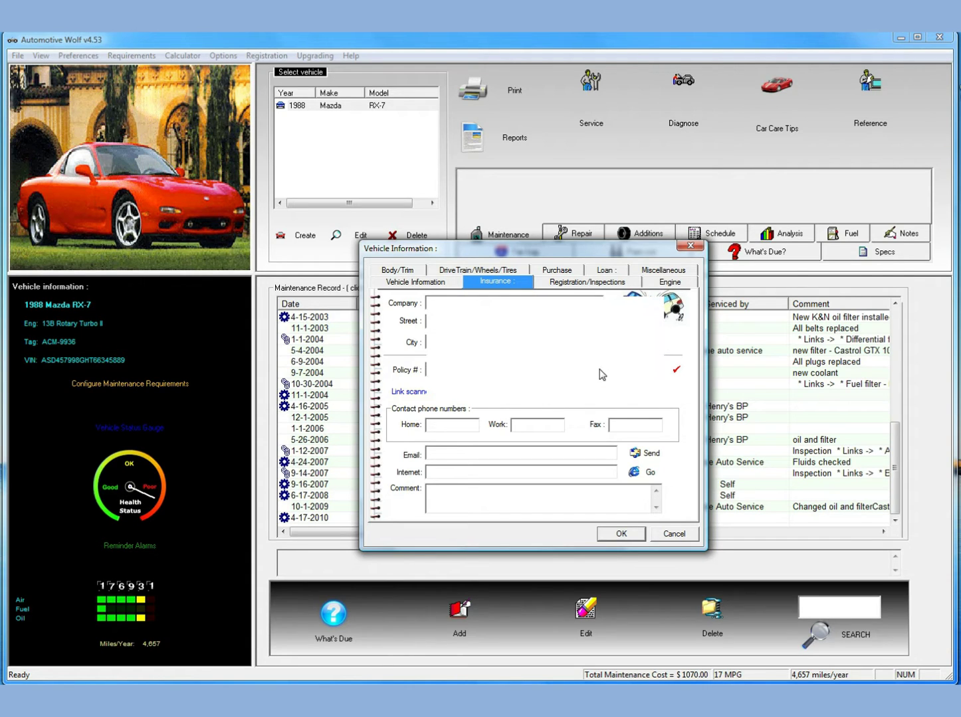
pyautogui.click(478, 441)
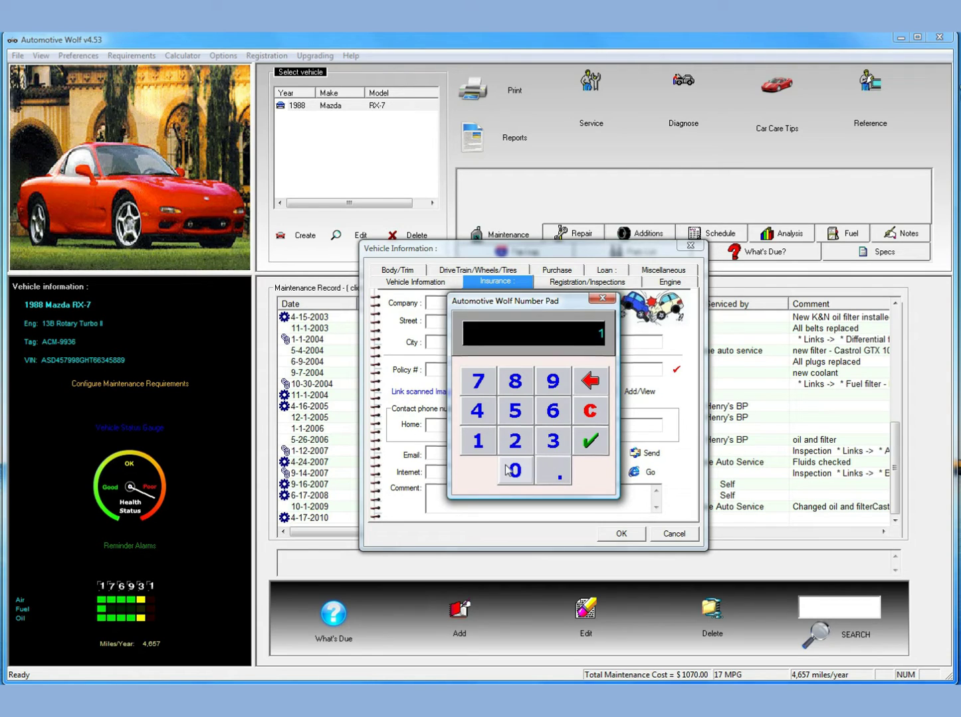
pyautogui.click(513, 472)
pyautogui.click(513, 473)
pyautogui.click(512, 472)
pyautogui.click(593, 437)
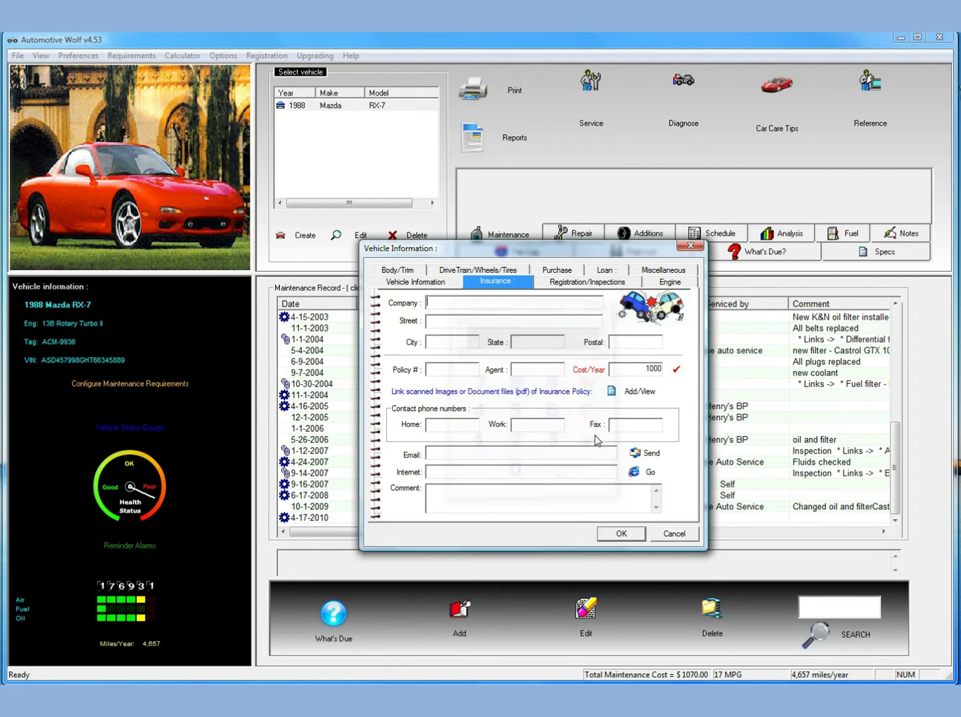
# Step: Look through the optional vehicle details, including the miscellaneous notes and body/trim data, and accept the new vehicle's information
pyautogui.click(569, 270)
pyautogui.click(439, 270)
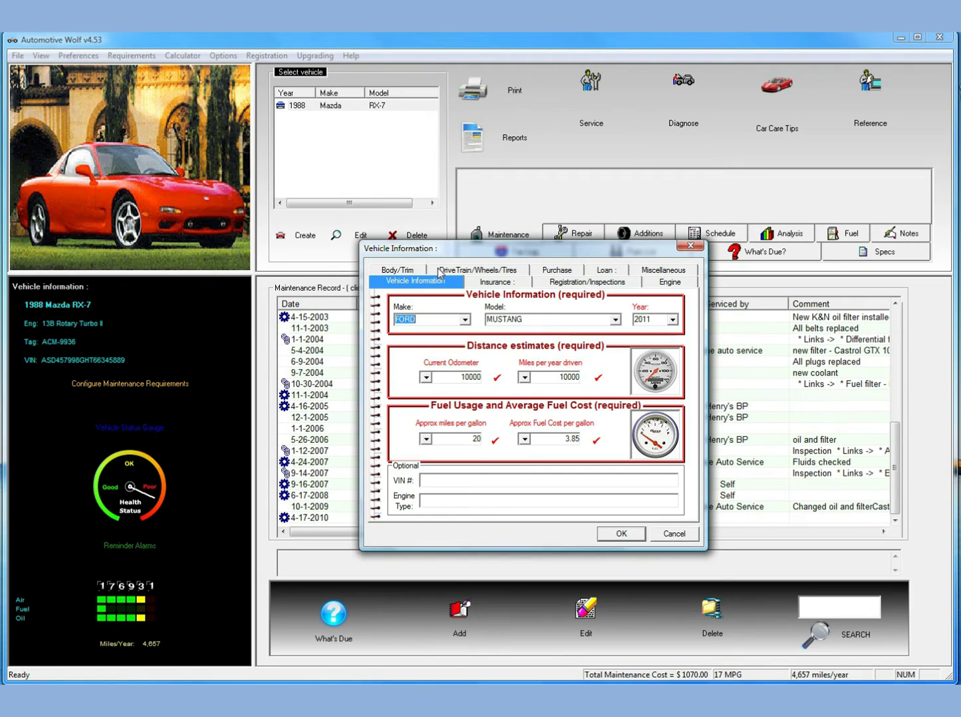
pyautogui.click(485, 273)
pyautogui.click(663, 282)
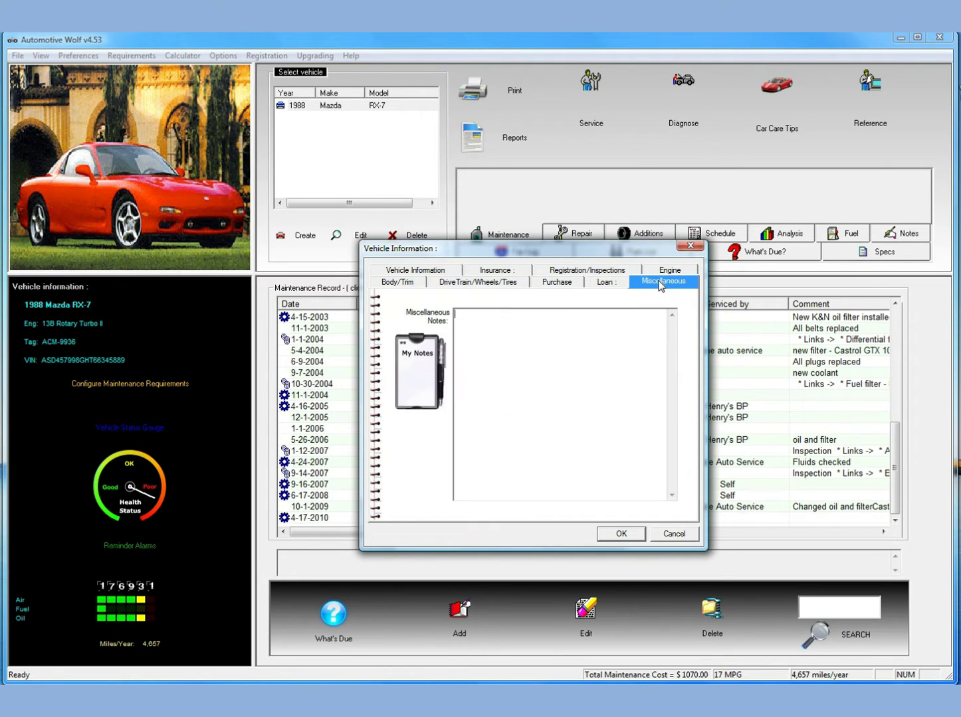
pyautogui.click(663, 269)
pyautogui.click(498, 280)
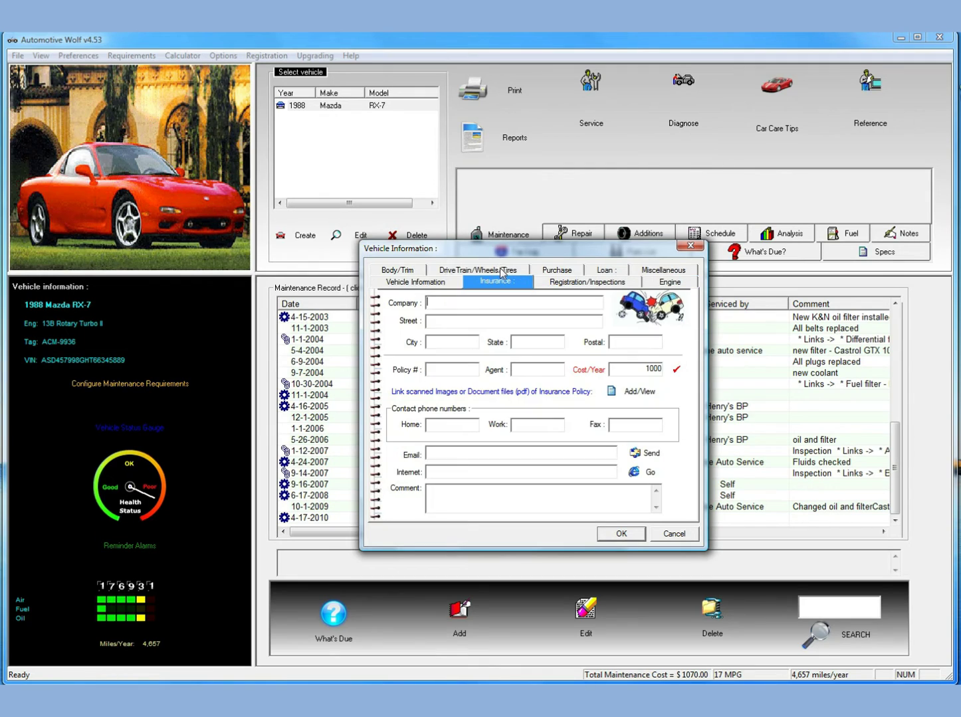
pyautogui.click(407, 272)
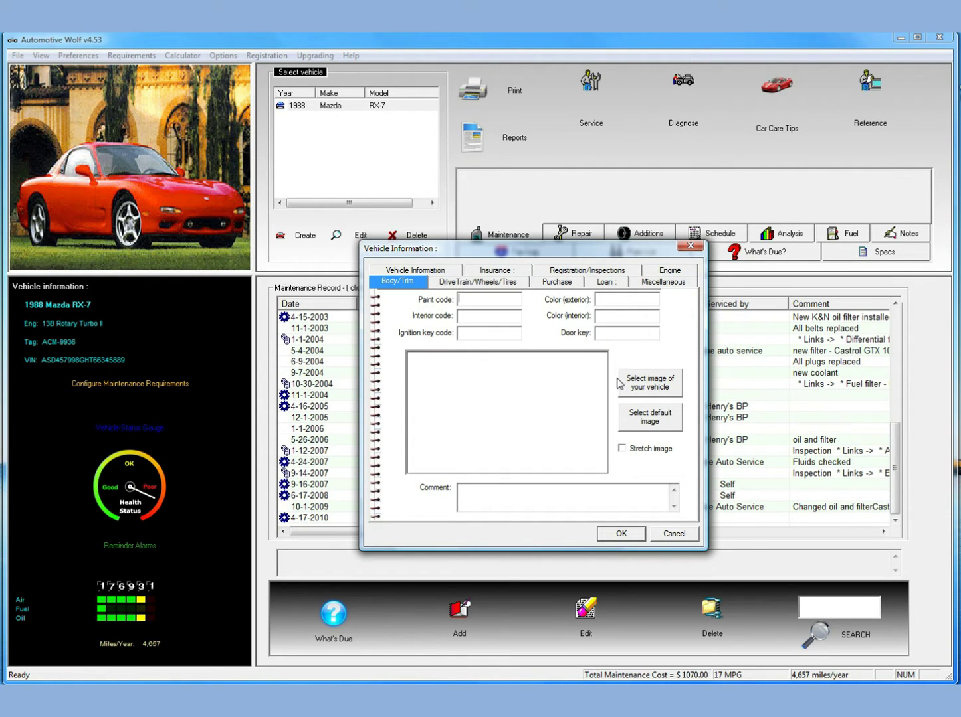
pyautogui.click(621, 534)
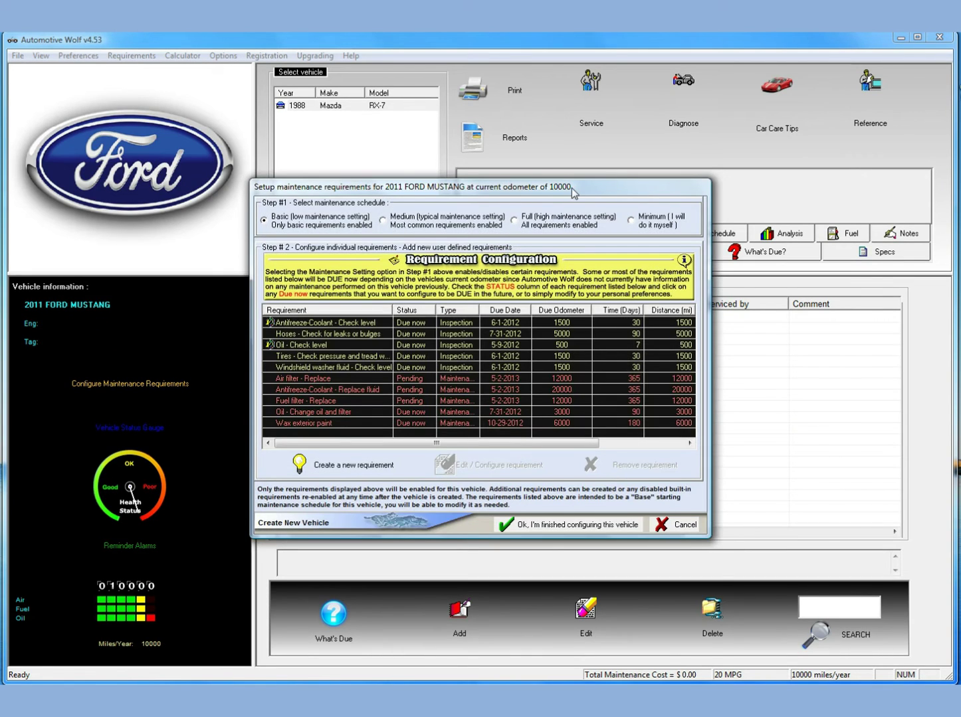
# Step: Select the Medium (typical maintenance setting) schedule for the 2011 FORD MUSTANG and review its list of requirements
pyautogui.moveTo(572, 187); pyautogui.dragTo(682, 222)
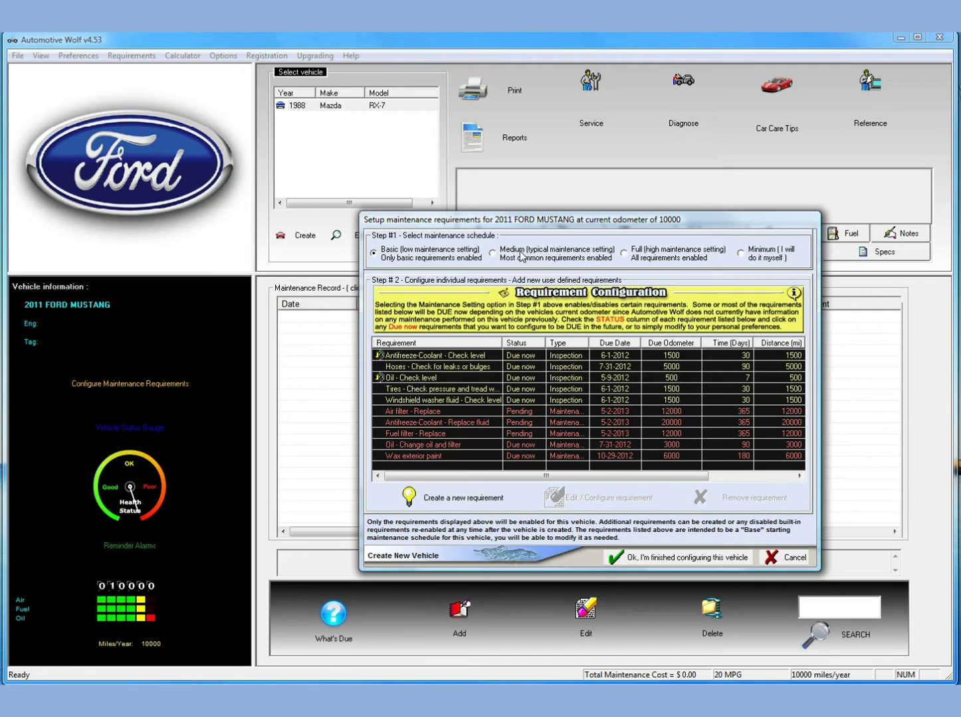
pyautogui.click(502, 255)
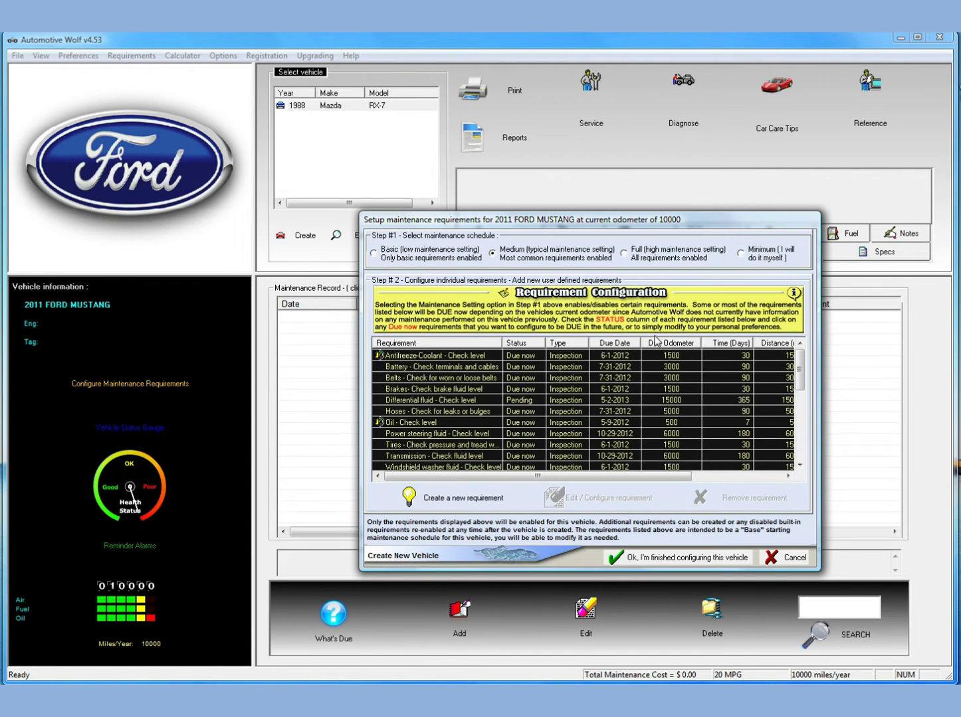
pyautogui.moveTo(799, 374); pyautogui.dragTo(806, 421)
pyautogui.moveTo(806, 422); pyautogui.dragTo(805, 444)
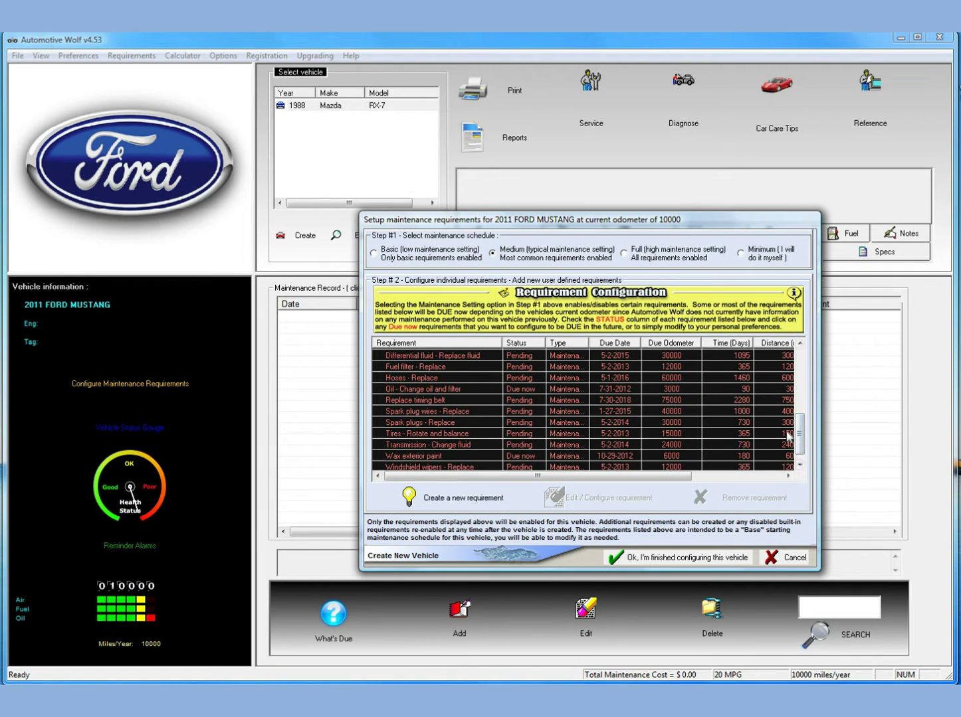
# Step: Examine the scheduling parameters of the Hoses - Check for leaks or bulges requirement and close them without changes
pyautogui.scroll(6, 800, 447)
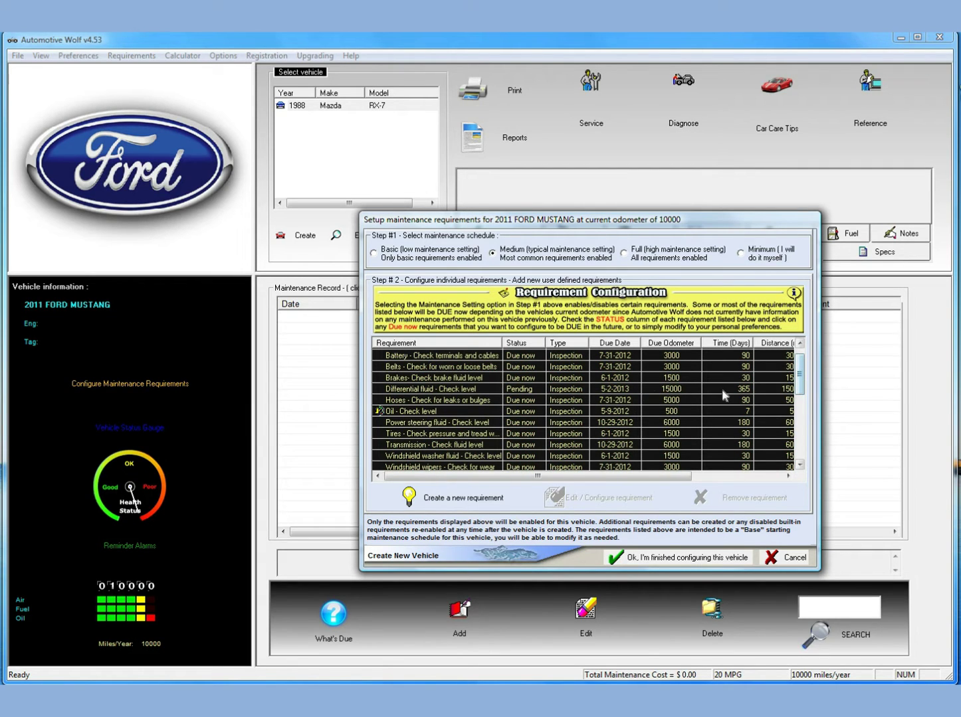
pyautogui.click(512, 414)
pyautogui.click(522, 390)
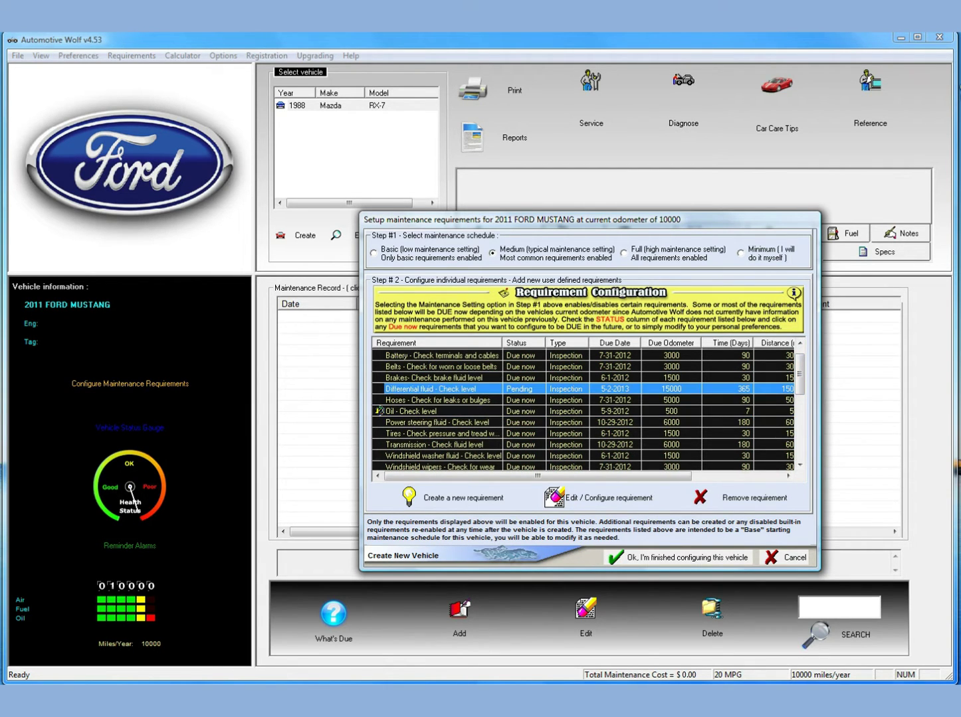
pyautogui.click(523, 402)
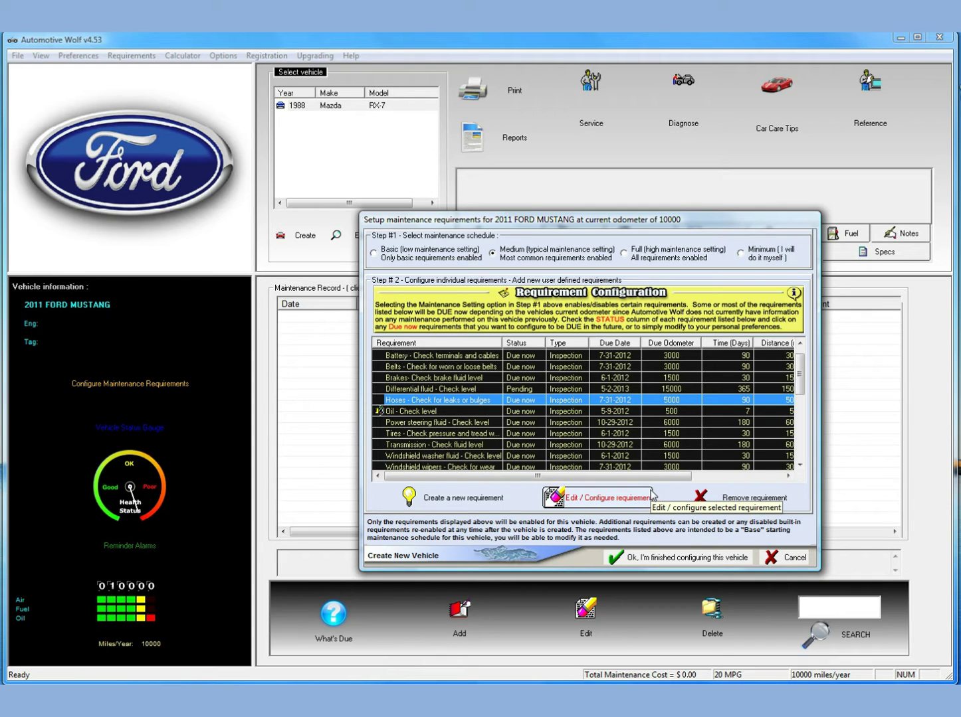
pyautogui.rightClick(485, 401)
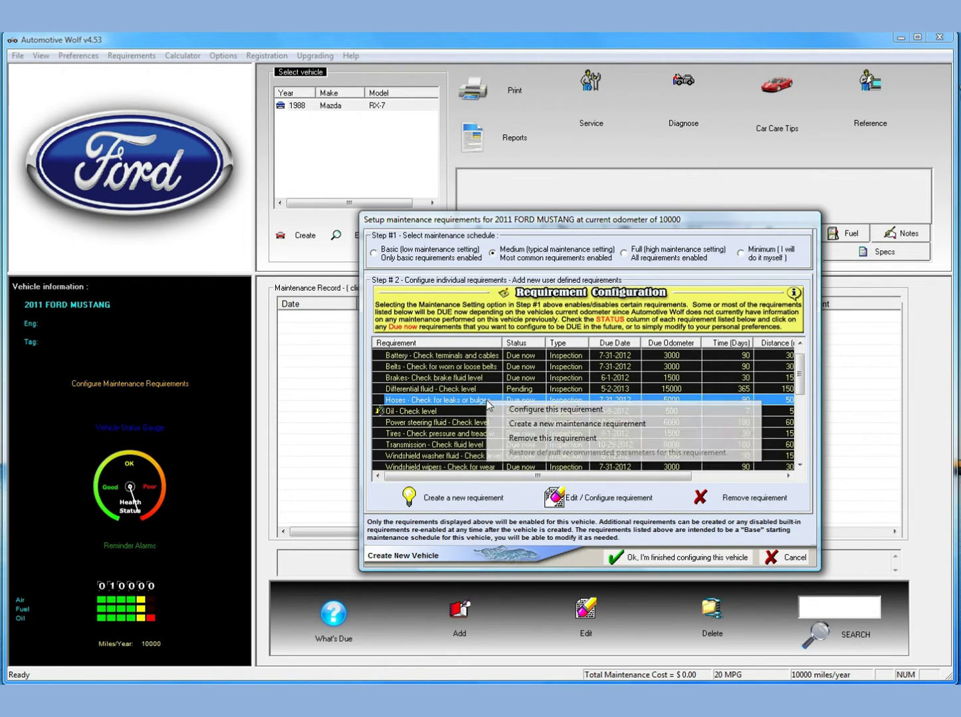
pyautogui.click(536, 410)
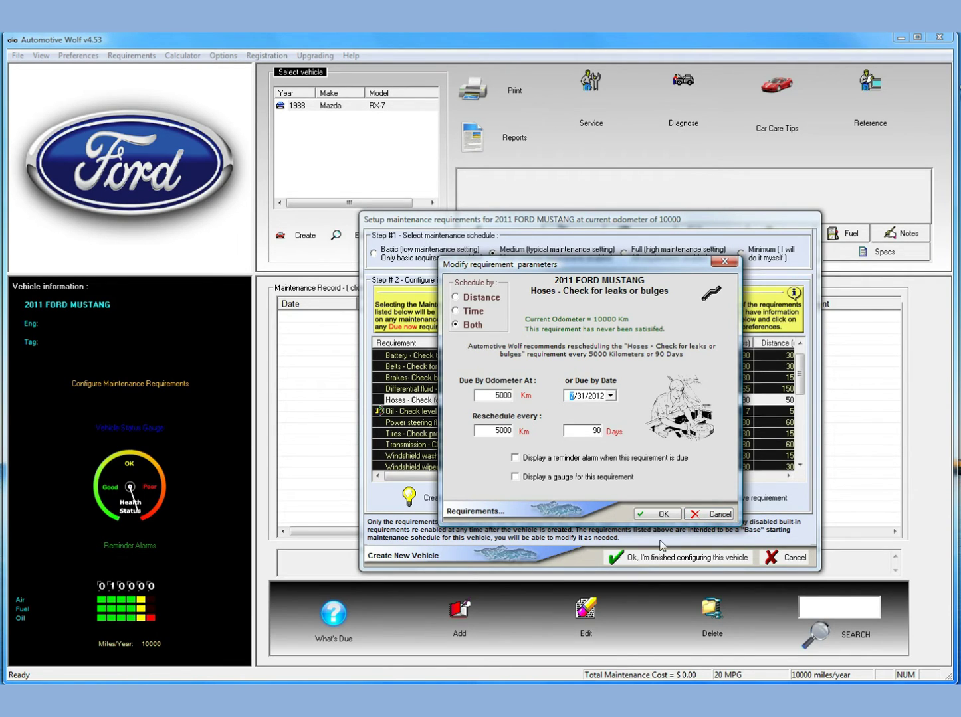
pyautogui.click(707, 517)
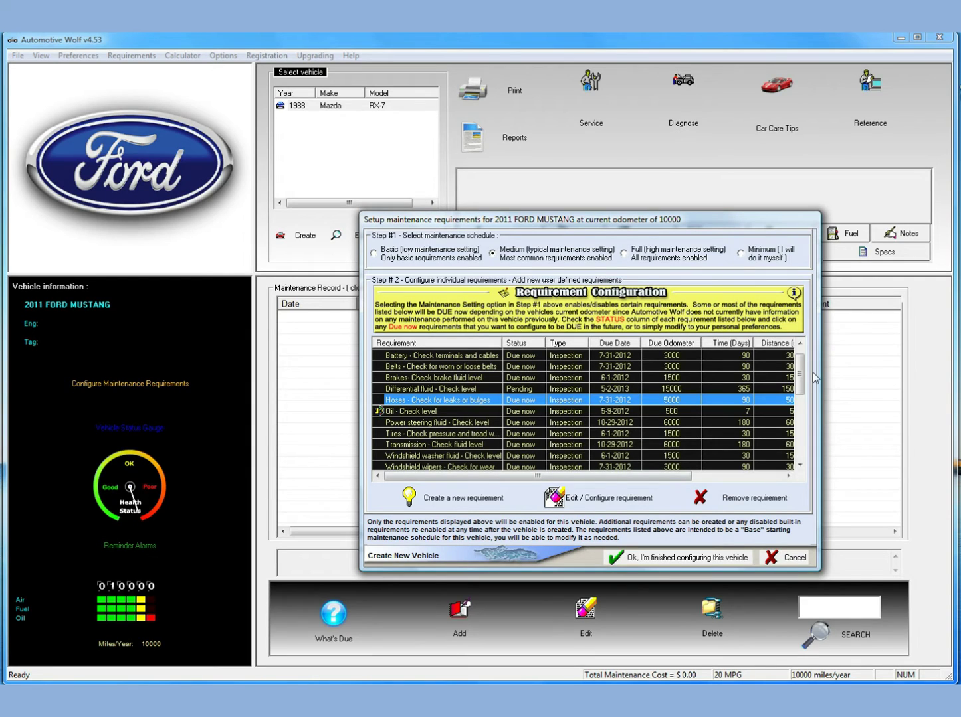
# Step: Finish configuring the new vehicle's maintenance requirements and display what is due for the 2011 FORD MUSTANG
pyautogui.moveTo(801, 379); pyautogui.dragTo(806, 413)
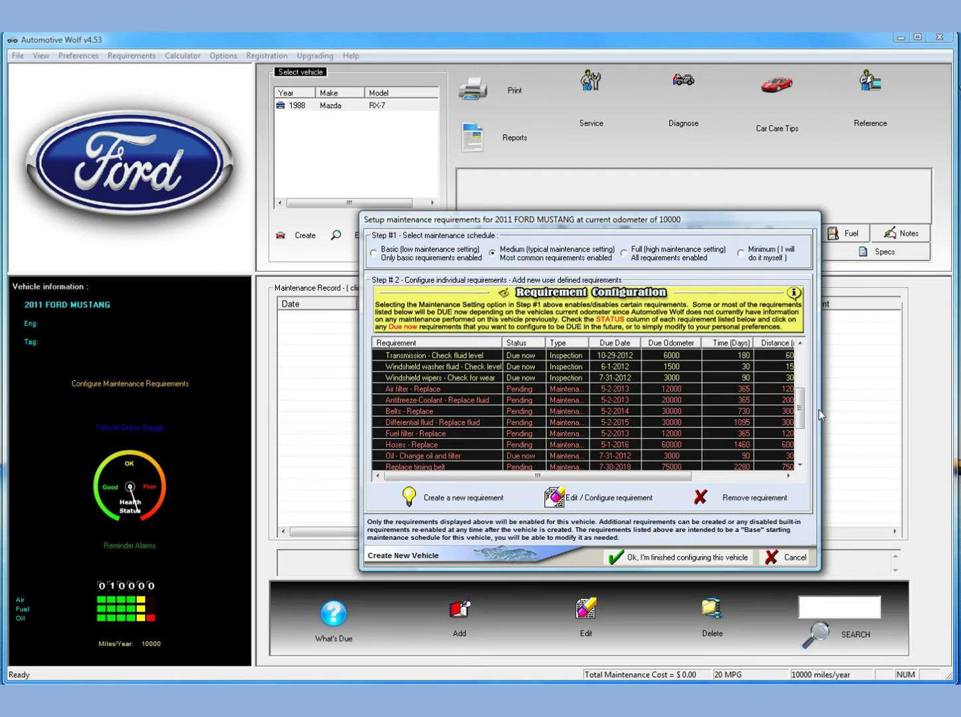
pyautogui.moveTo(800, 407)
pyautogui.mouseDown()
pyautogui.moveTo(799, 445)
pyautogui.moveTo(801, 369)
pyautogui.moveTo(811, 431)
pyautogui.mouseUp()
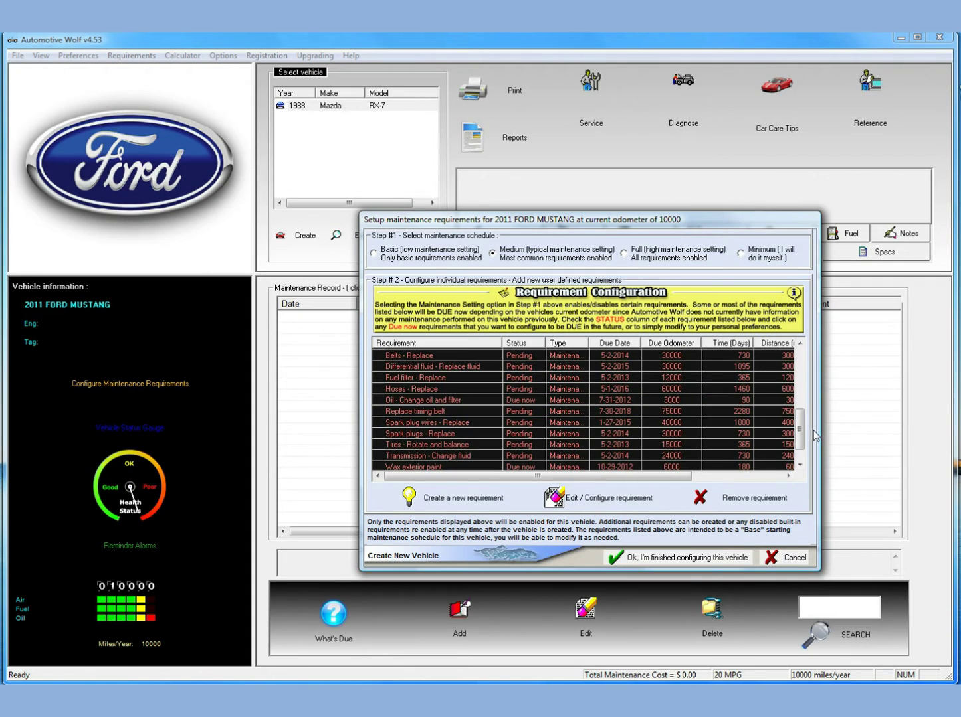
pyautogui.click(689, 559)
pyautogui.click(484, 437)
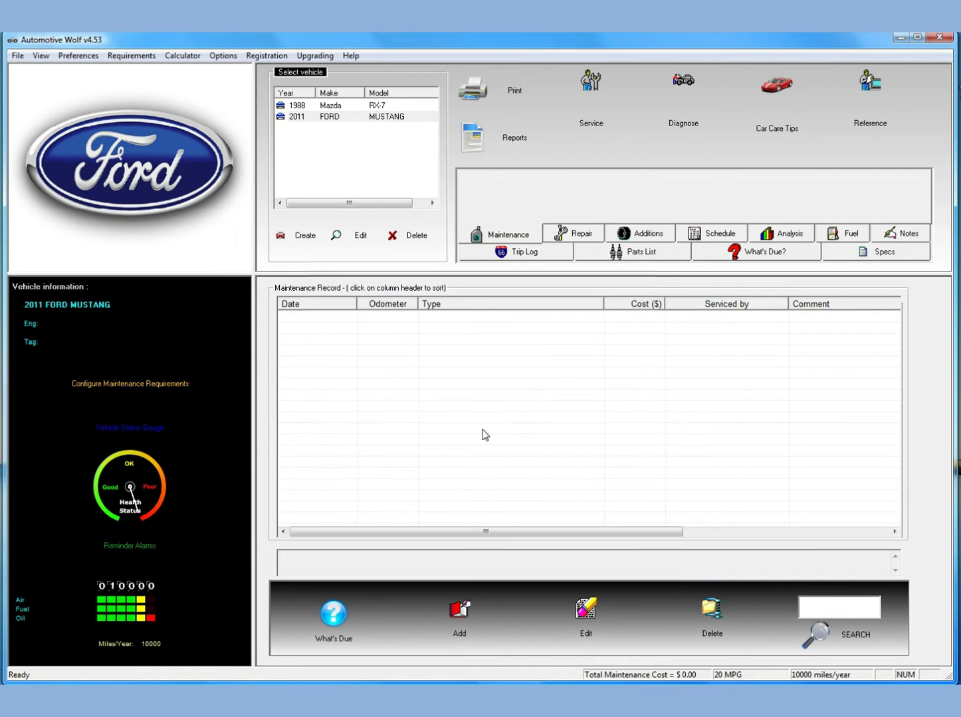
pyautogui.click(344, 119)
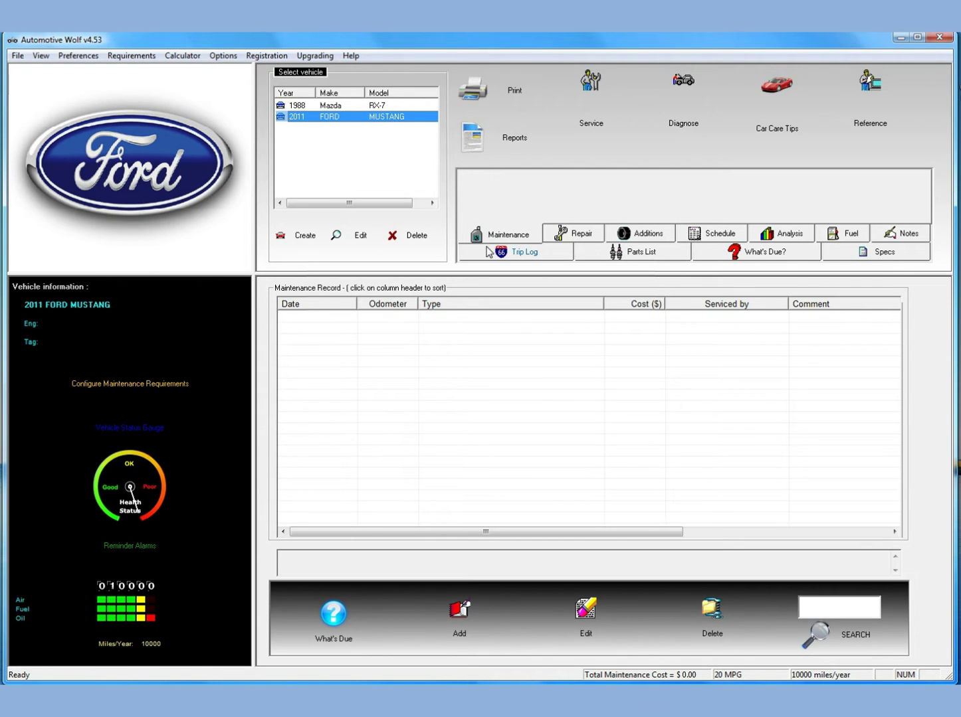
pyautogui.click(764, 253)
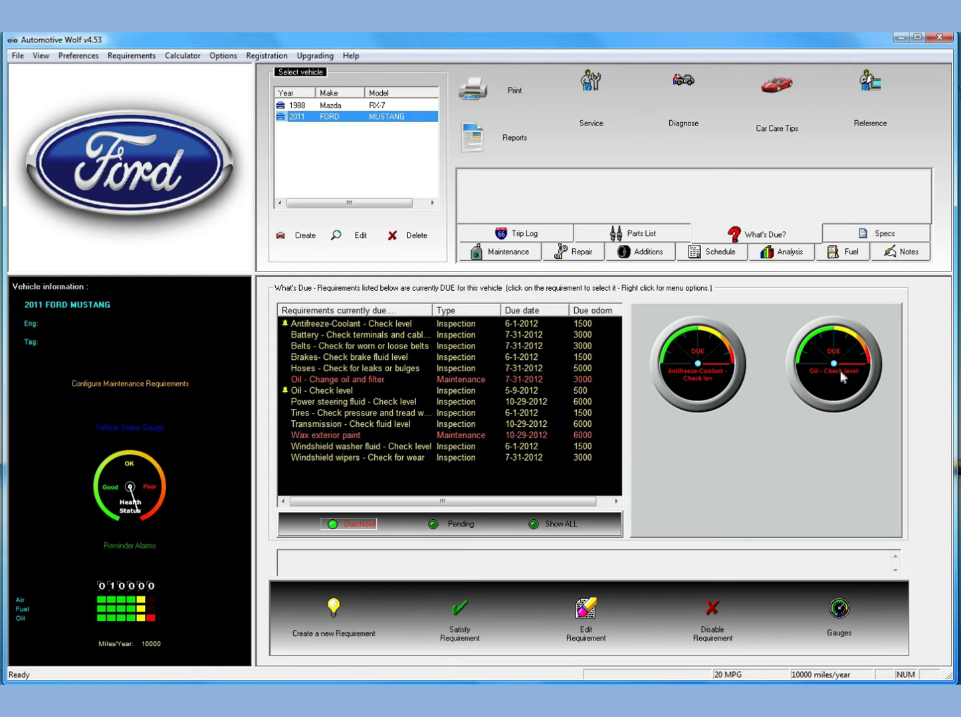
# Step: Edit the Oil - Check level requirement so it is due by odometer at 12000 miles
pyautogui.click(341, 395)
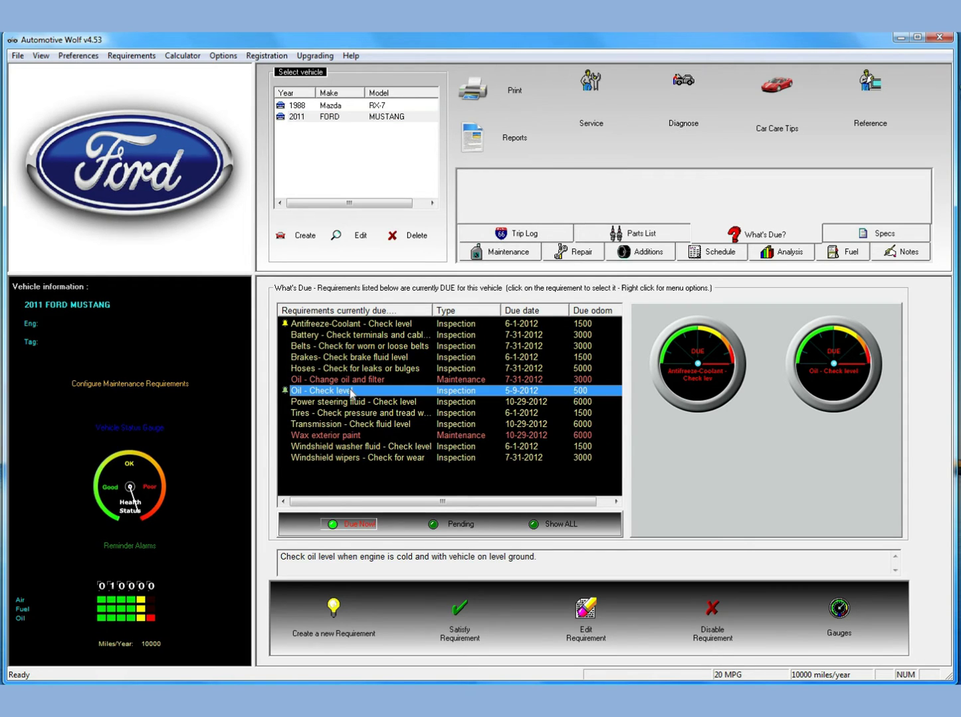
pyautogui.rightClick(353, 390)
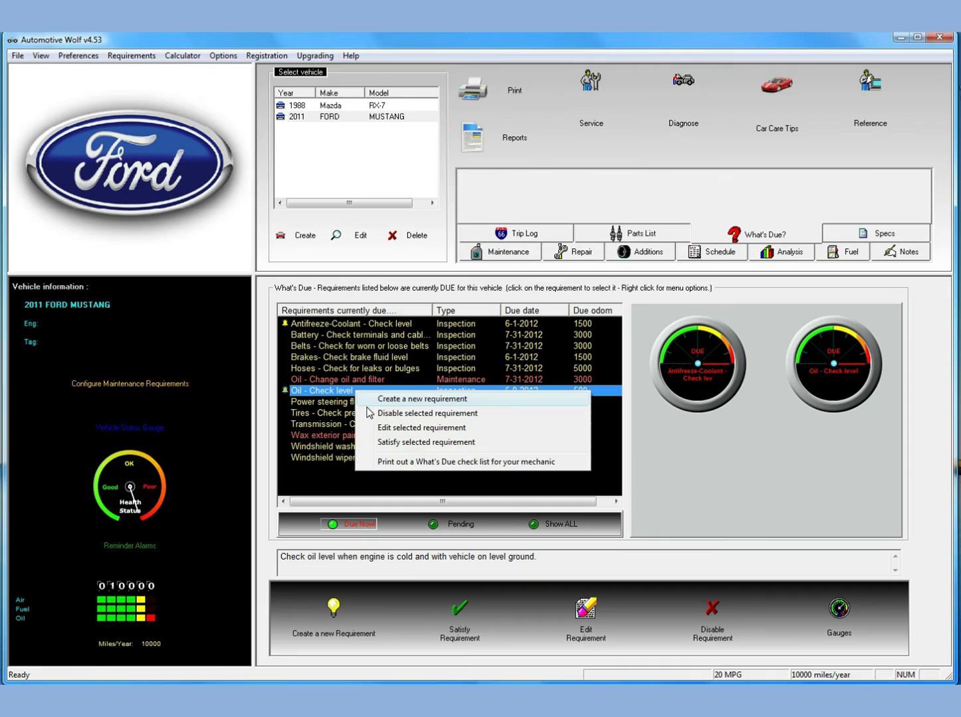
pyautogui.click(414, 428)
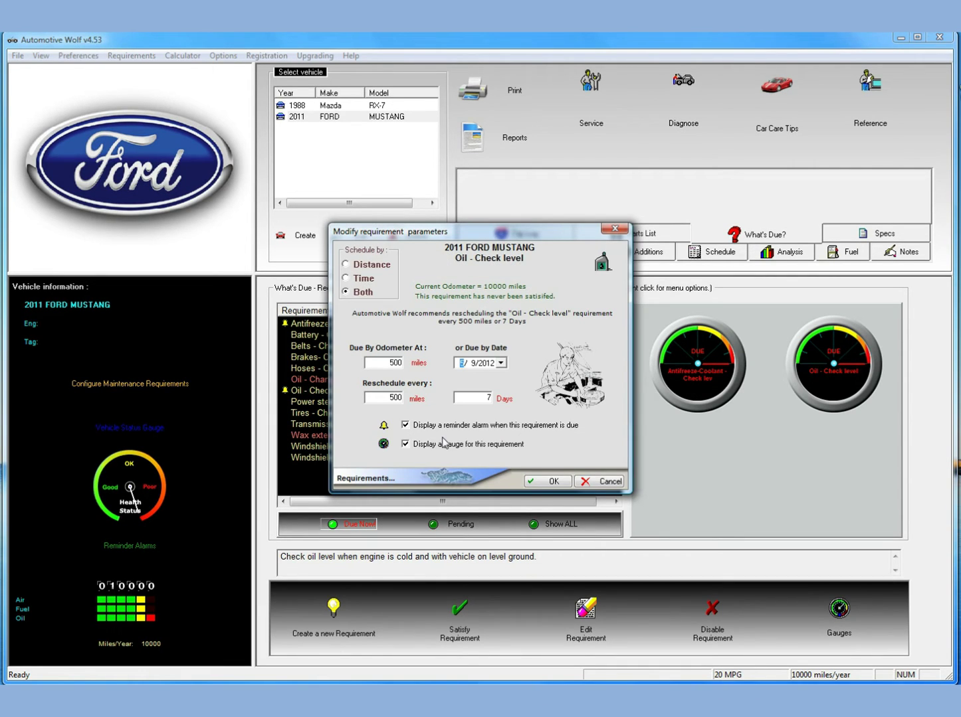
pyautogui.click(418, 366)
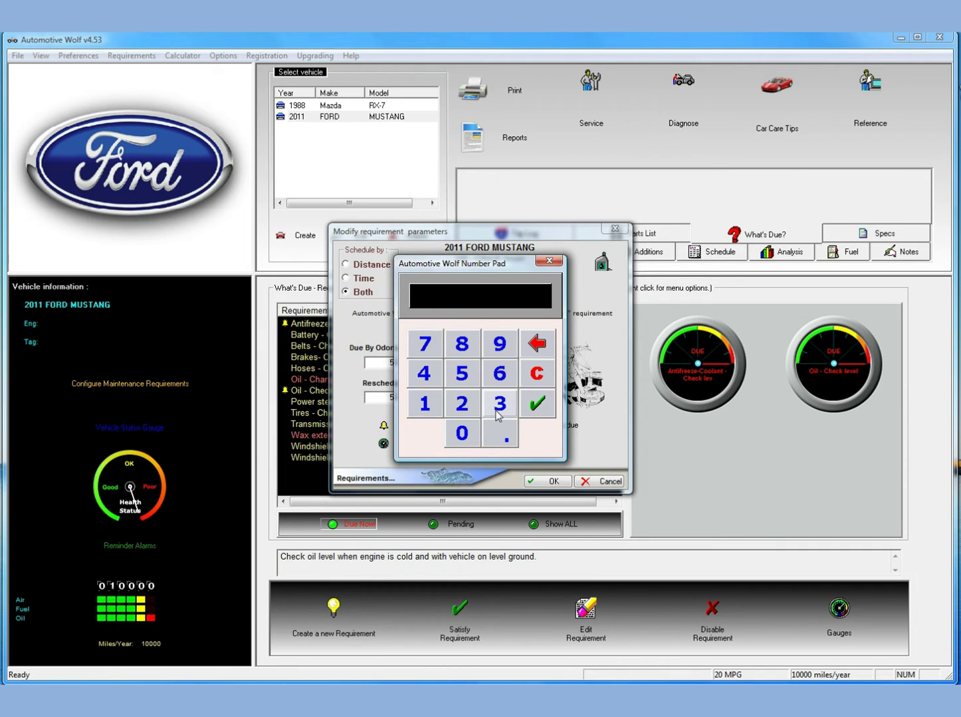
pyautogui.click(428, 409)
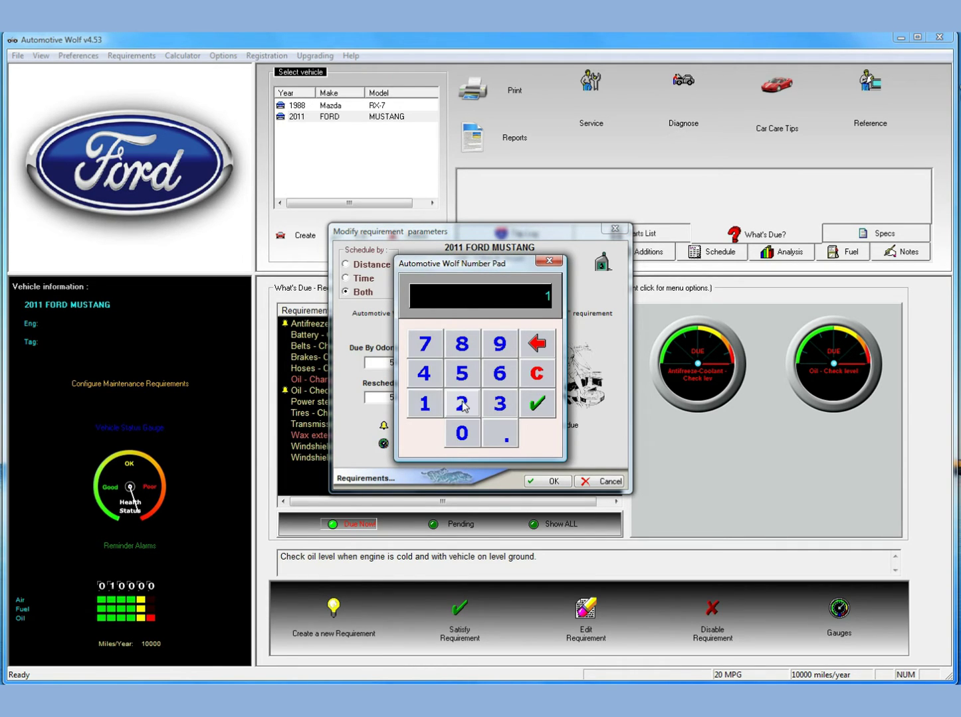
pyautogui.click(463, 405)
pyautogui.click(461, 433)
pyautogui.click(461, 433)
pyautogui.click(462, 433)
pyautogui.click(537, 402)
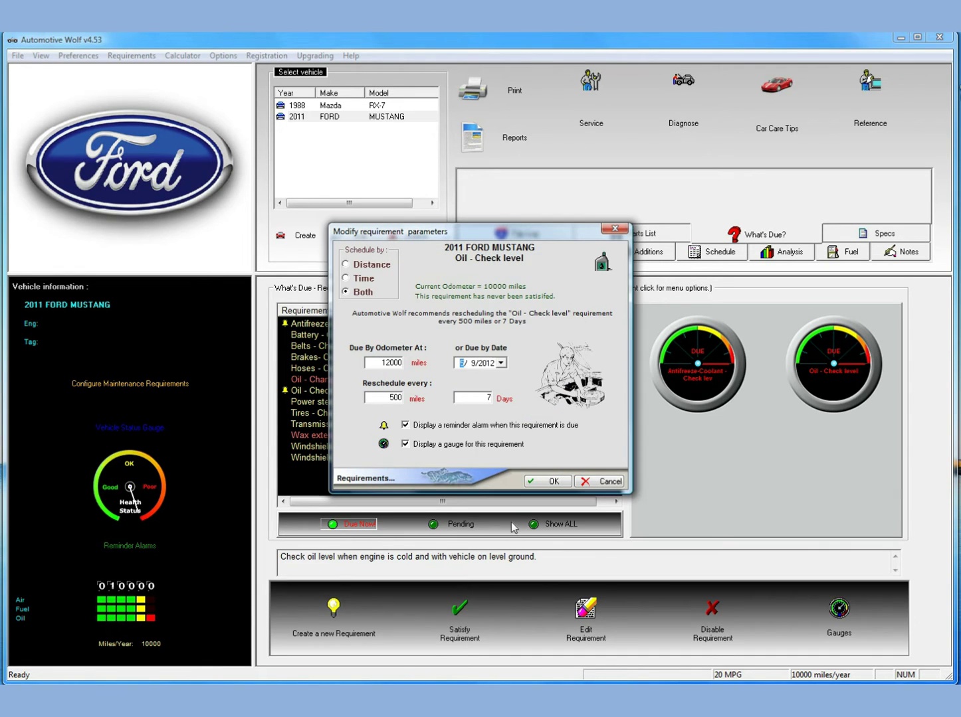
# Step: Set the oil level check's due date to 5/16/2012 and accept the modified requirement parameters
pyautogui.click(500, 362)
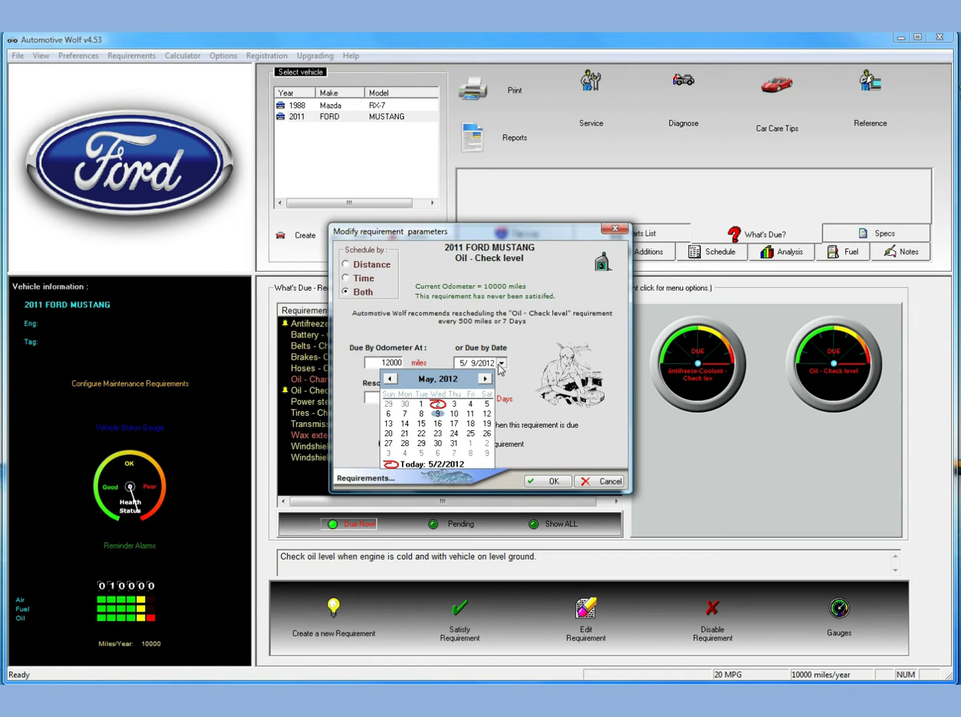
pyautogui.click(436, 424)
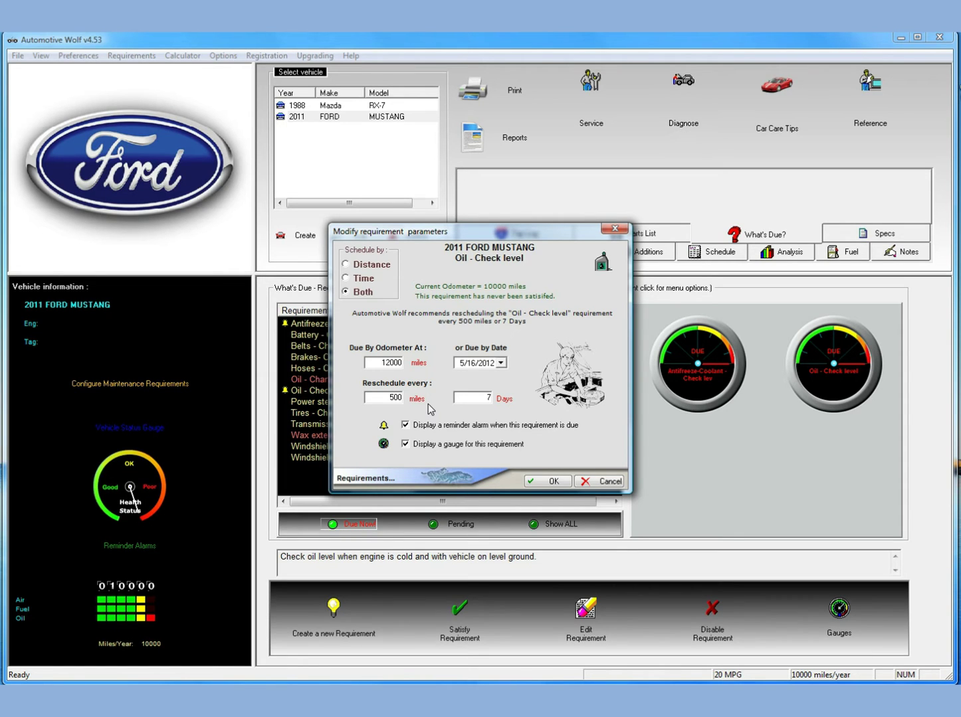
pyautogui.click(552, 482)
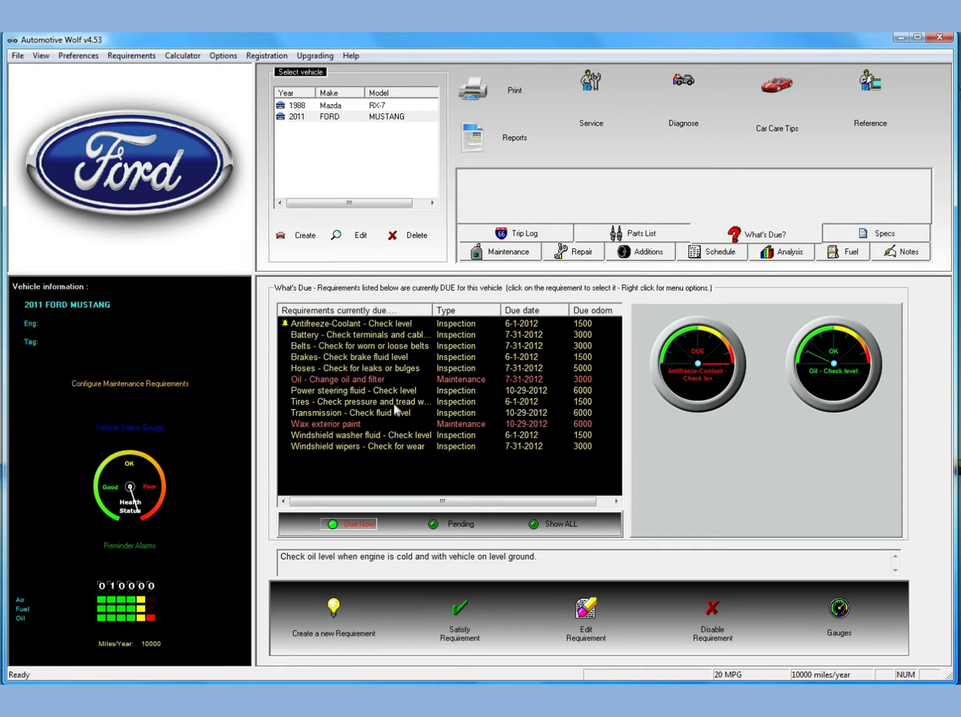
# Step: Check the Oil - Check level entry among the pending requirements and return to the requirements currently due
pyautogui.click(462, 524)
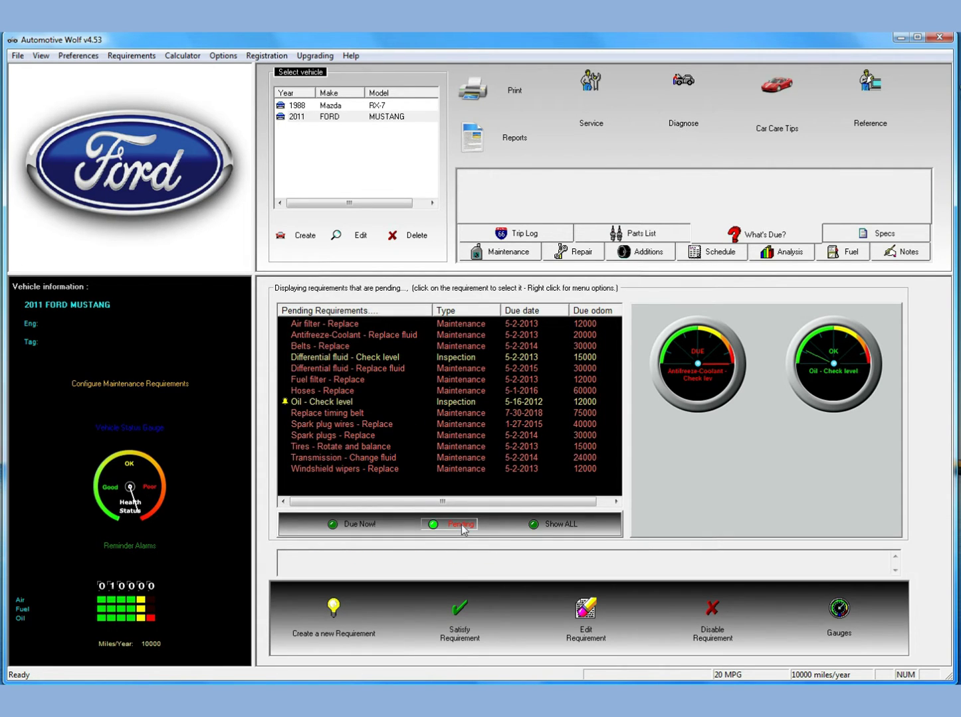
pyautogui.click(324, 404)
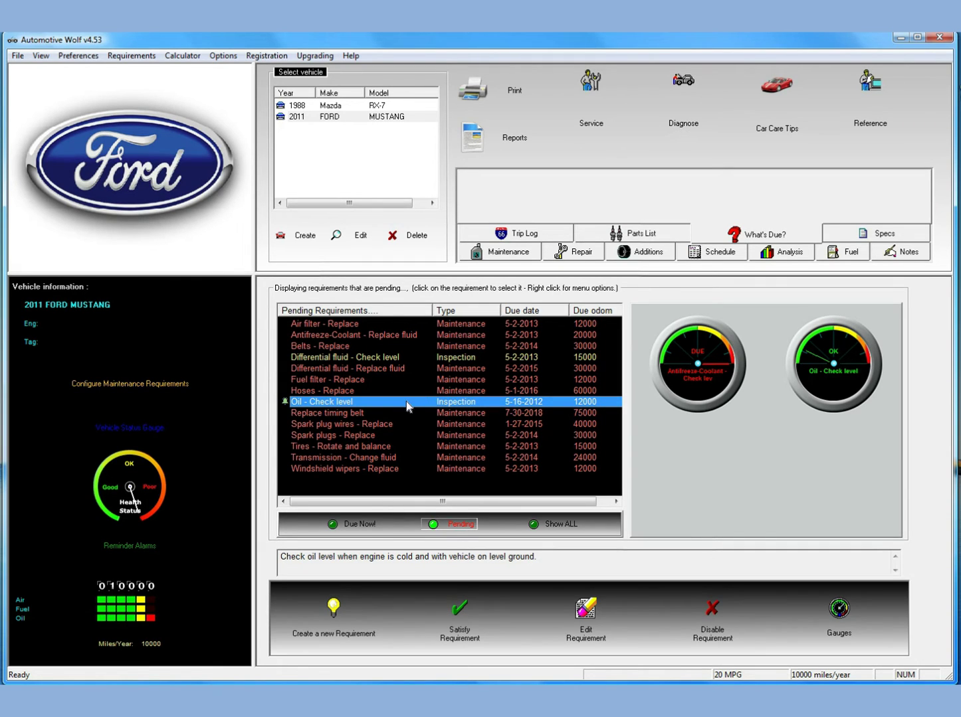
pyautogui.click(356, 525)
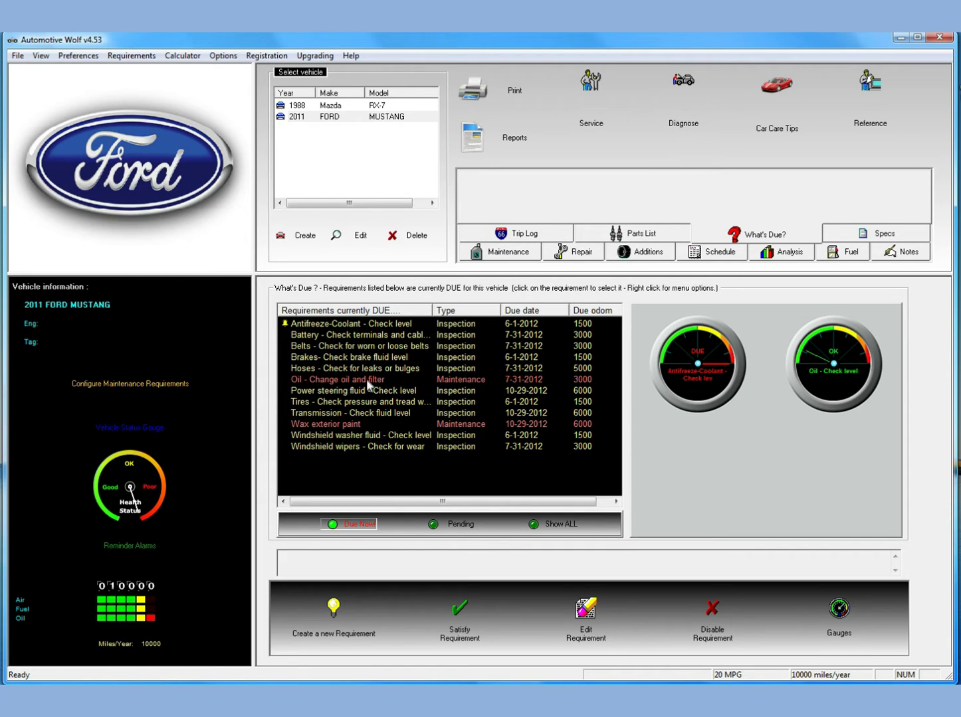
# Step: Browse the currently due requirements and their descriptions, and view the actions available for the tire pressure check
pyautogui.click(336, 368)
pyautogui.click(339, 390)
pyautogui.click(342, 413)
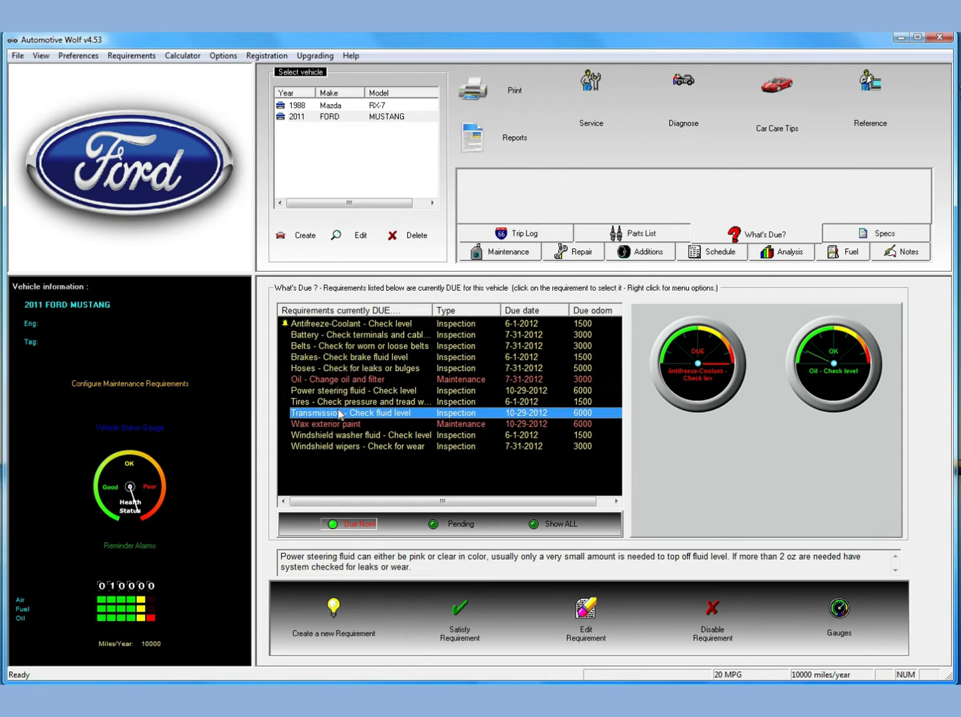
pyautogui.click(457, 524)
pyautogui.click(348, 523)
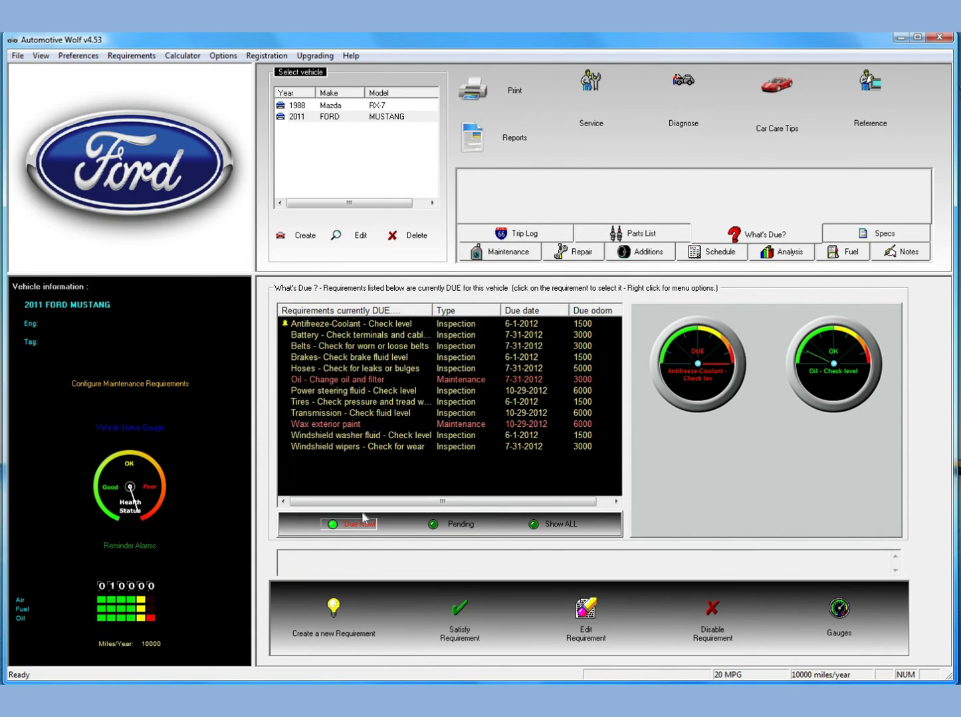
pyautogui.rightClick(378, 402)
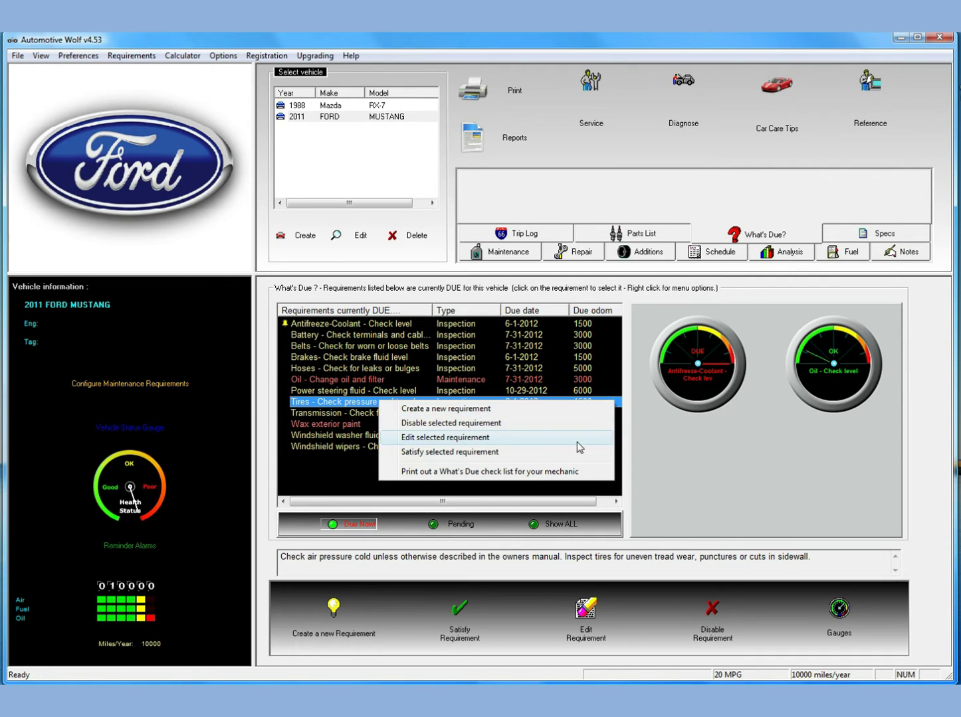
pyautogui.click(373, 369)
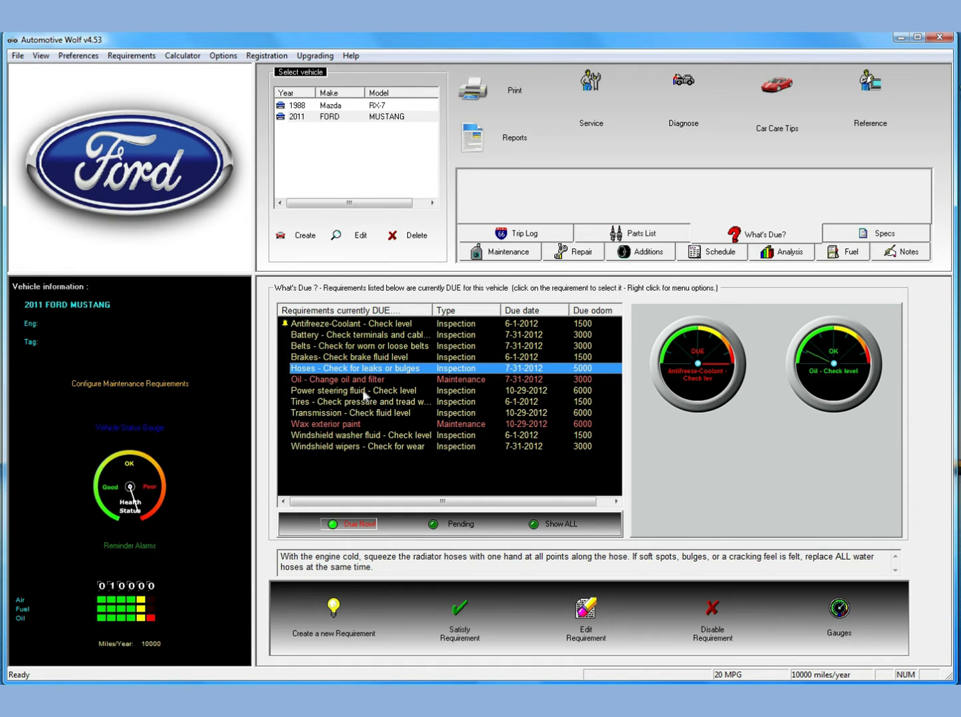
# Step: Open a maintenance record to satisfy the Power steering fluid - Check level requirement
pyautogui.click(382, 393)
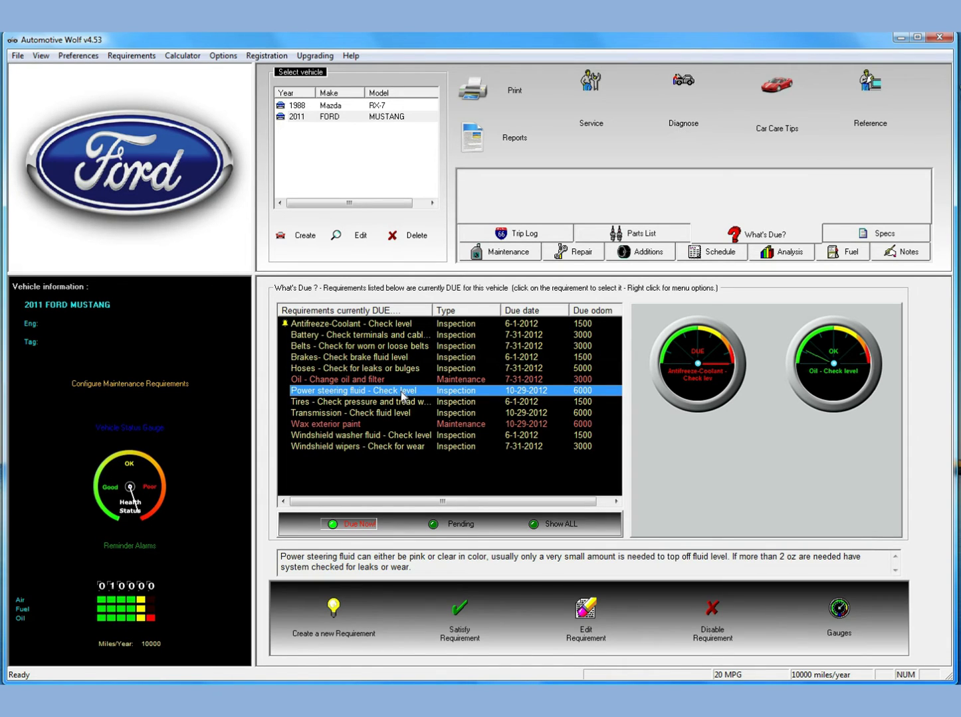
pyautogui.doubleClick(418, 392)
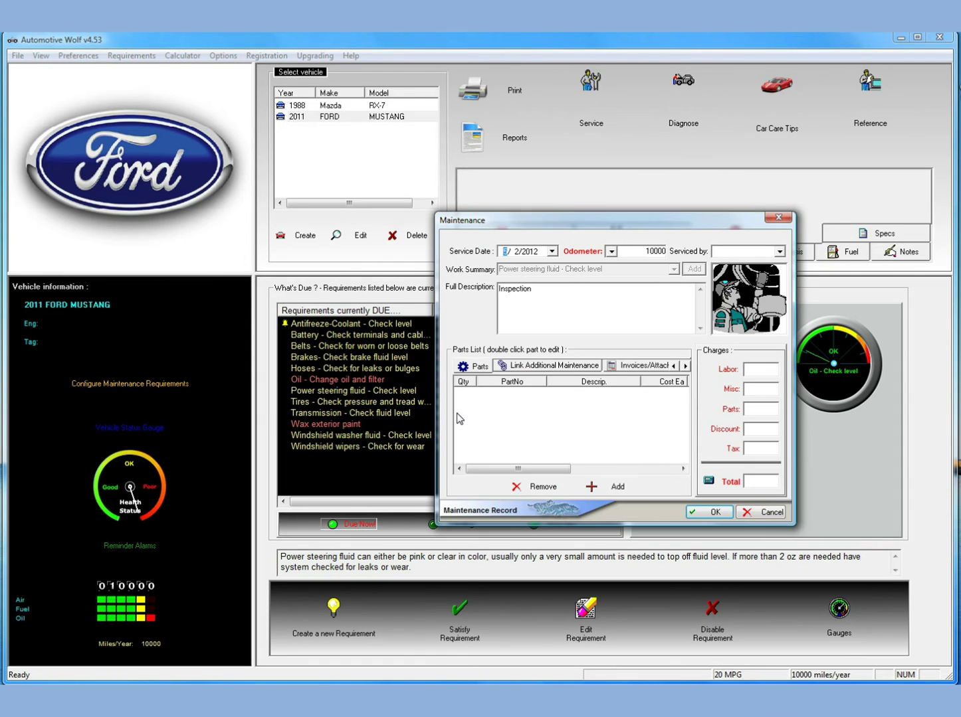
pyautogui.moveTo(574, 224); pyautogui.dragTo(546, 240)
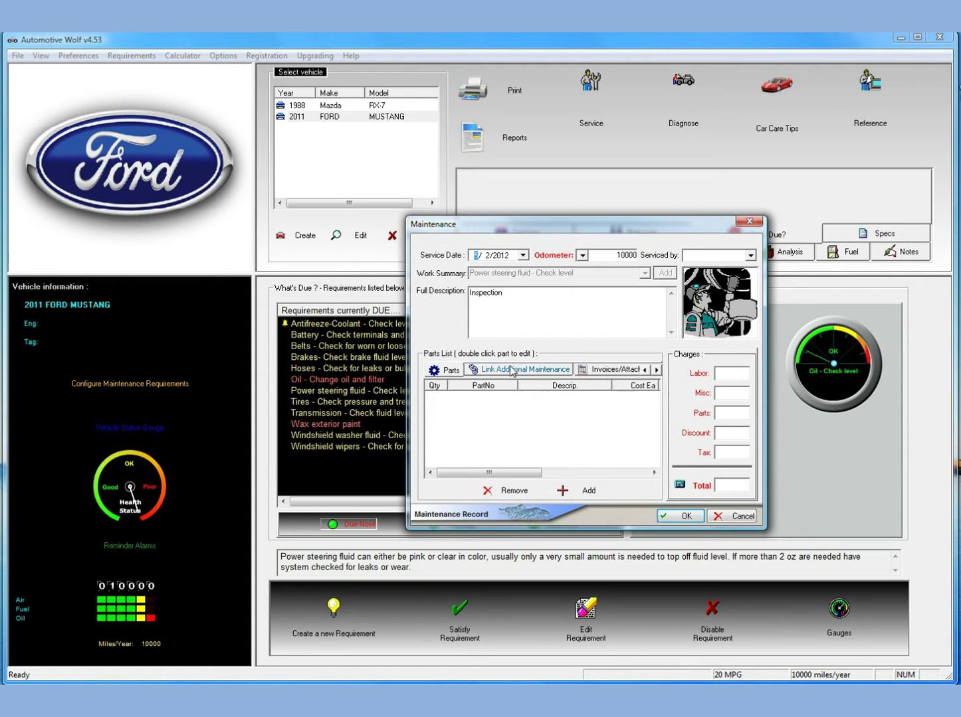
# Step: Look over the maintenance record's options for linking additional maintenance requirements and its invoices and attachments list
pyautogui.click(531, 369)
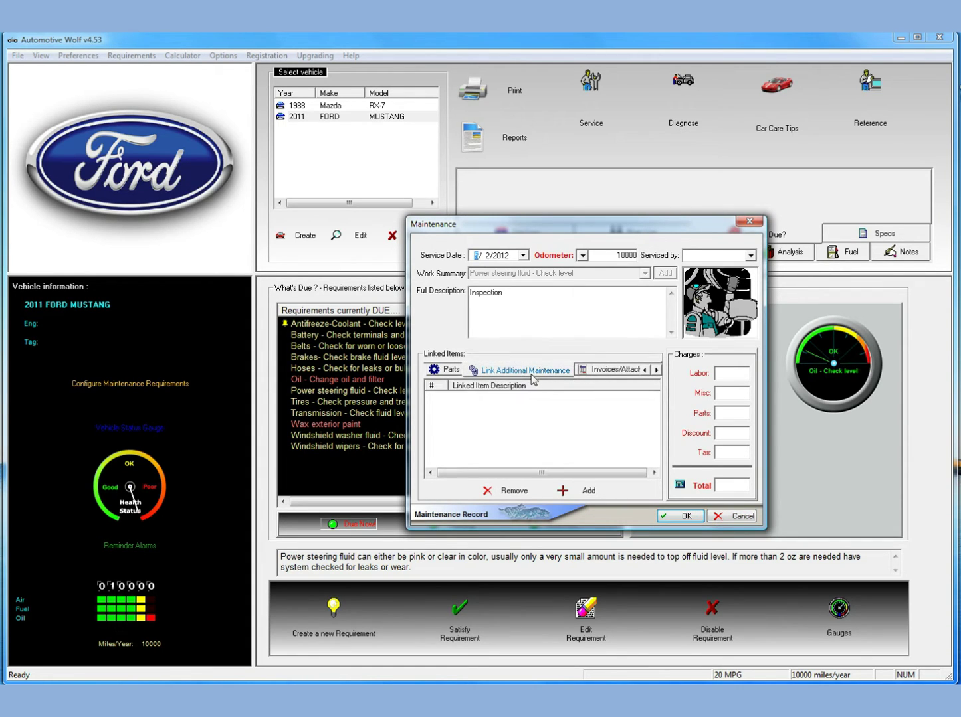
pyautogui.click(588, 492)
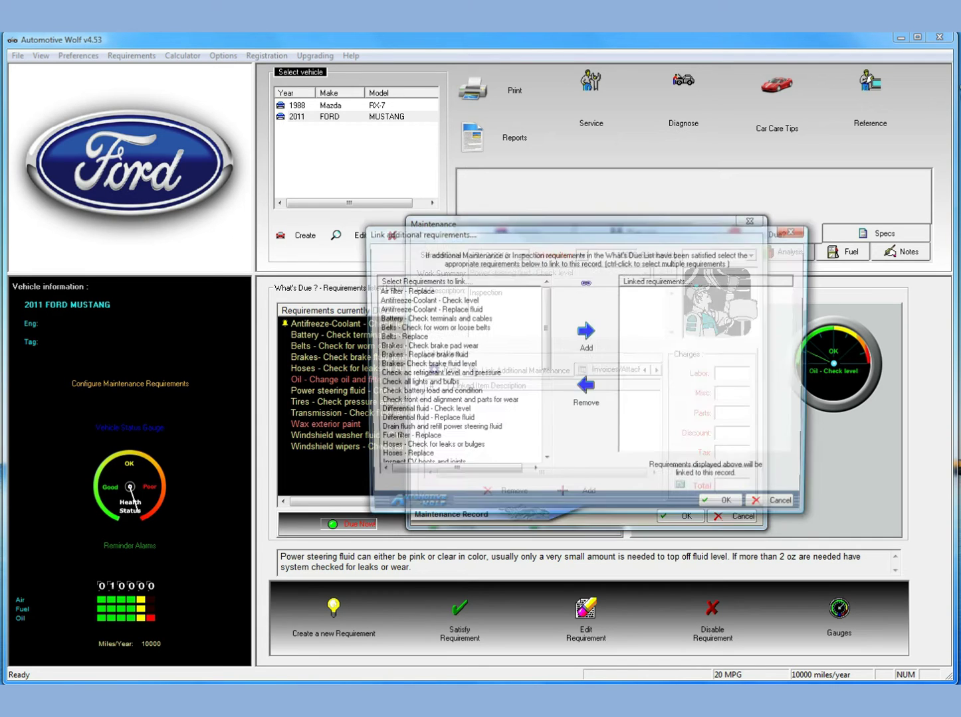
pyautogui.click(781, 506)
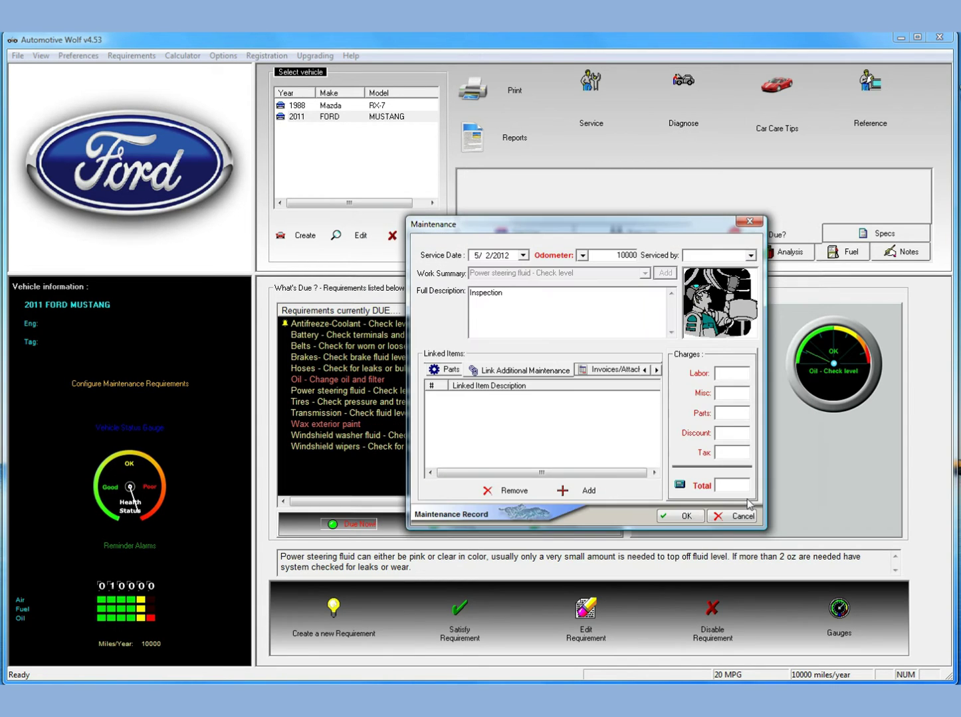
pyautogui.click(615, 372)
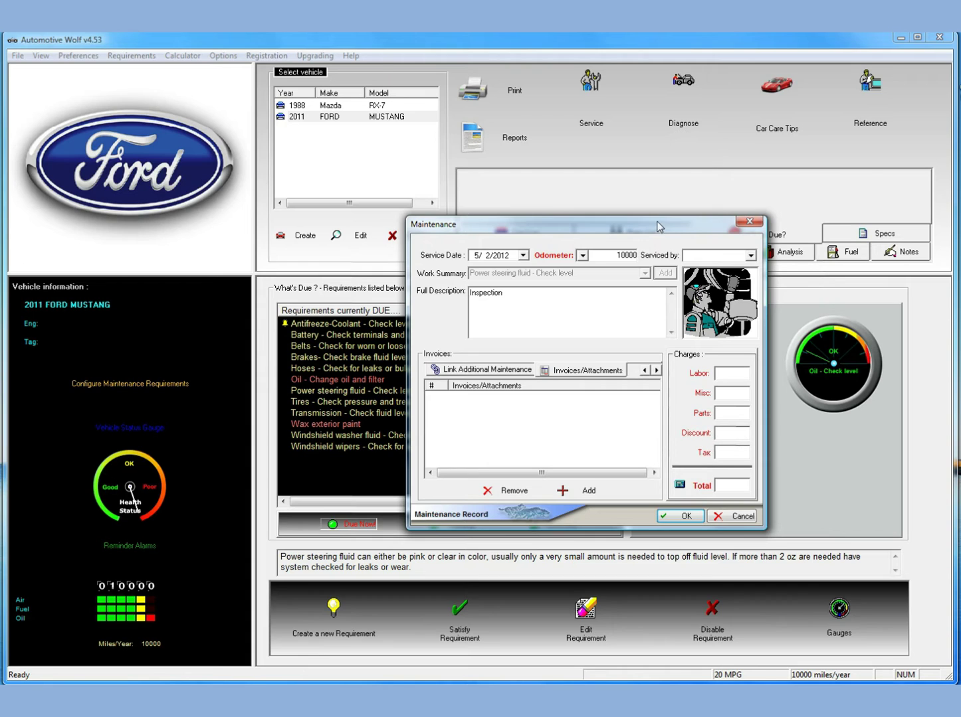
pyautogui.moveTo(651, 226); pyautogui.dragTo(626, 234)
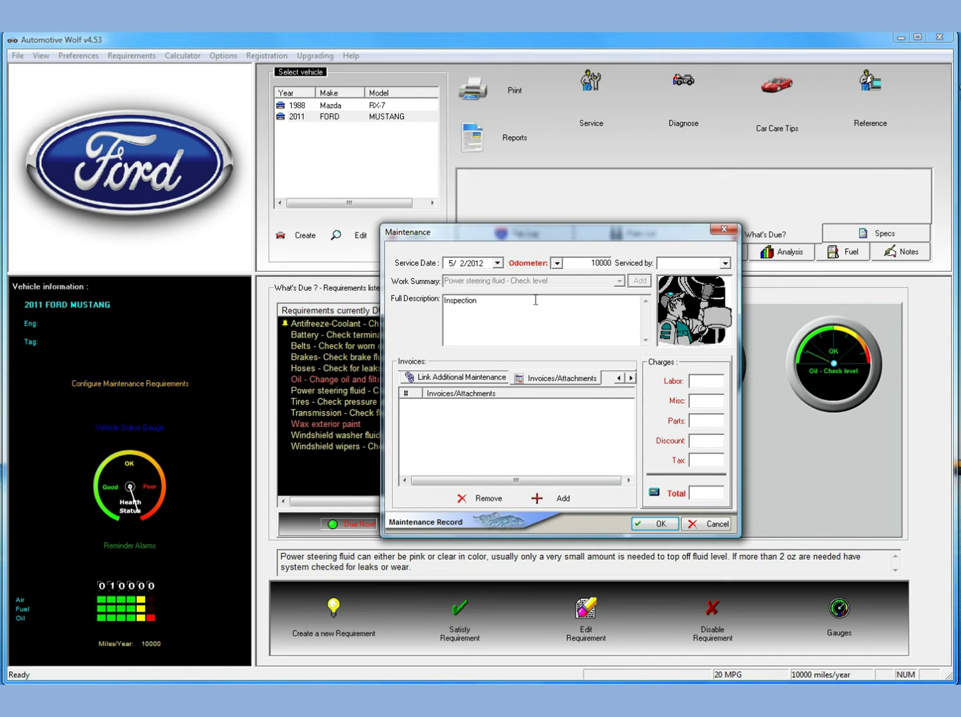
# Step: Set the service date of the Power steering fluid - Check level record to 5/1/2012 and save the record
pyautogui.click(500, 265)
pyautogui.click(419, 307)
pyautogui.click(654, 523)
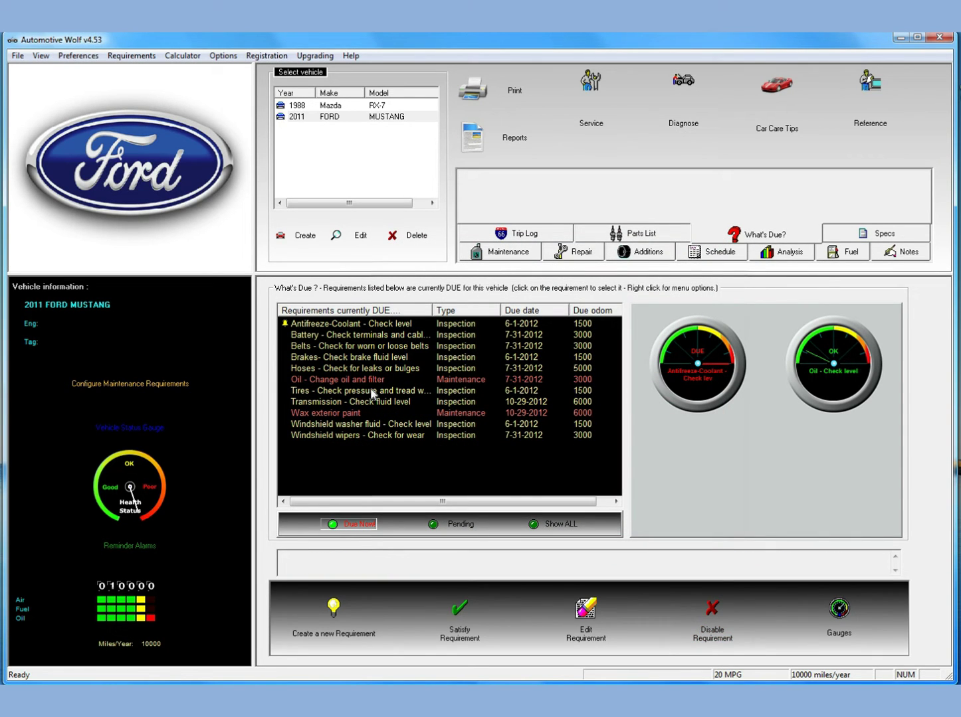
# Step: Check the power steering fluid requirement's new due values among the pending requirements and view its entry in the maintenance history
pyautogui.click(432, 524)
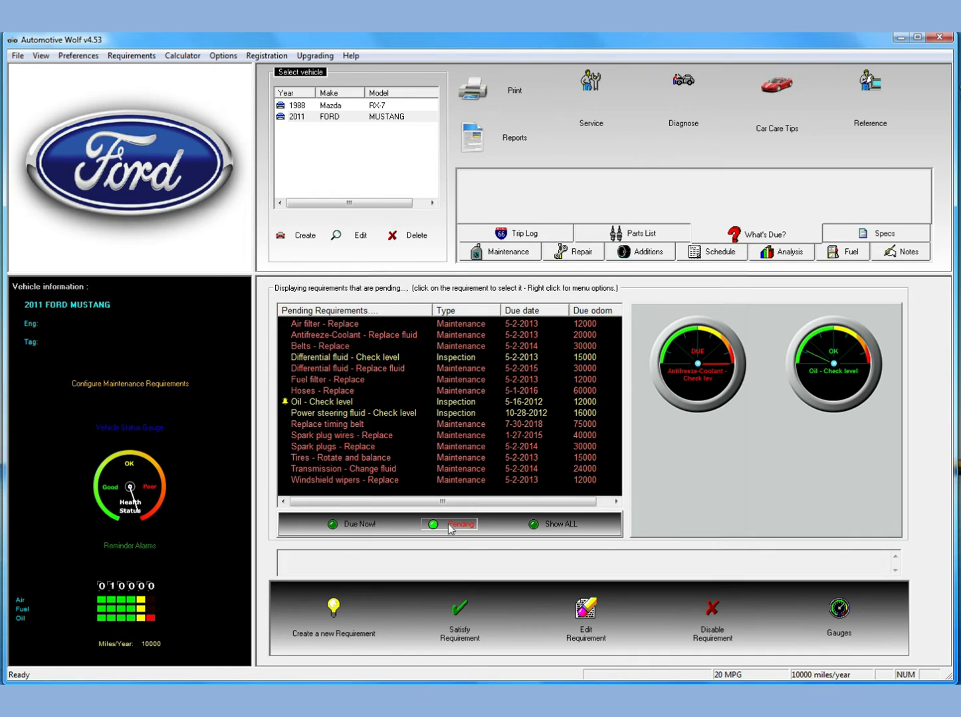
pyautogui.click(330, 414)
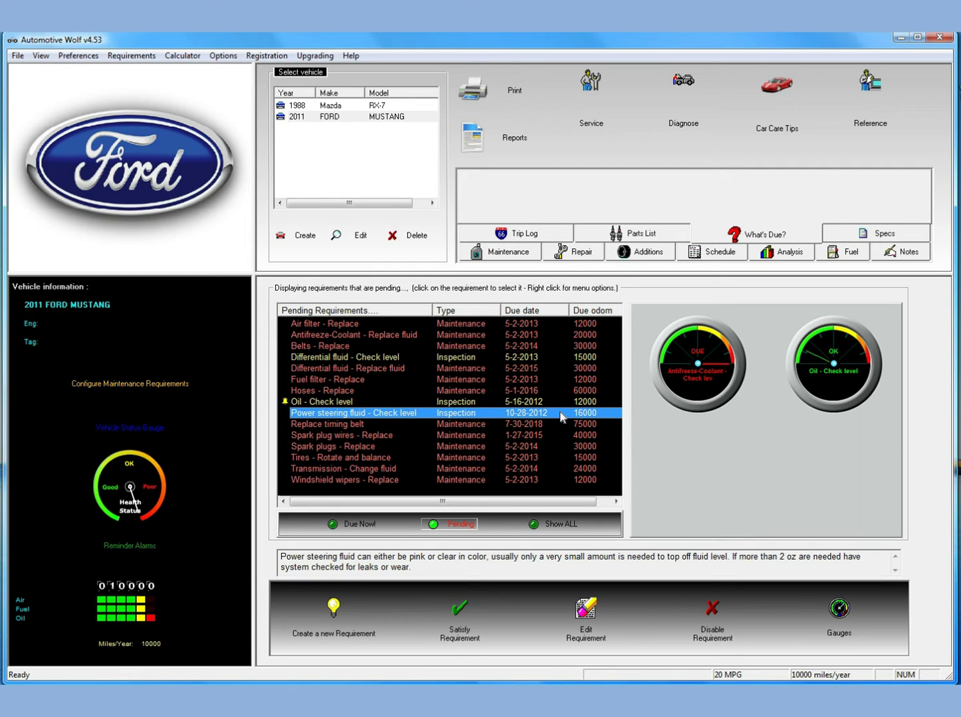
pyautogui.click(373, 523)
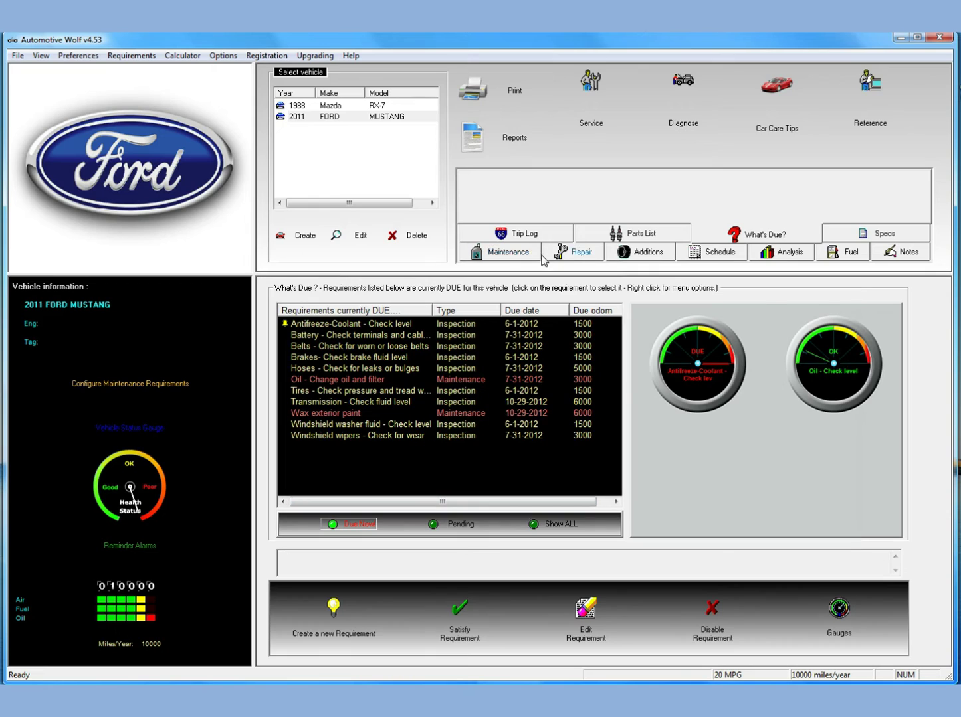
pyautogui.click(508, 251)
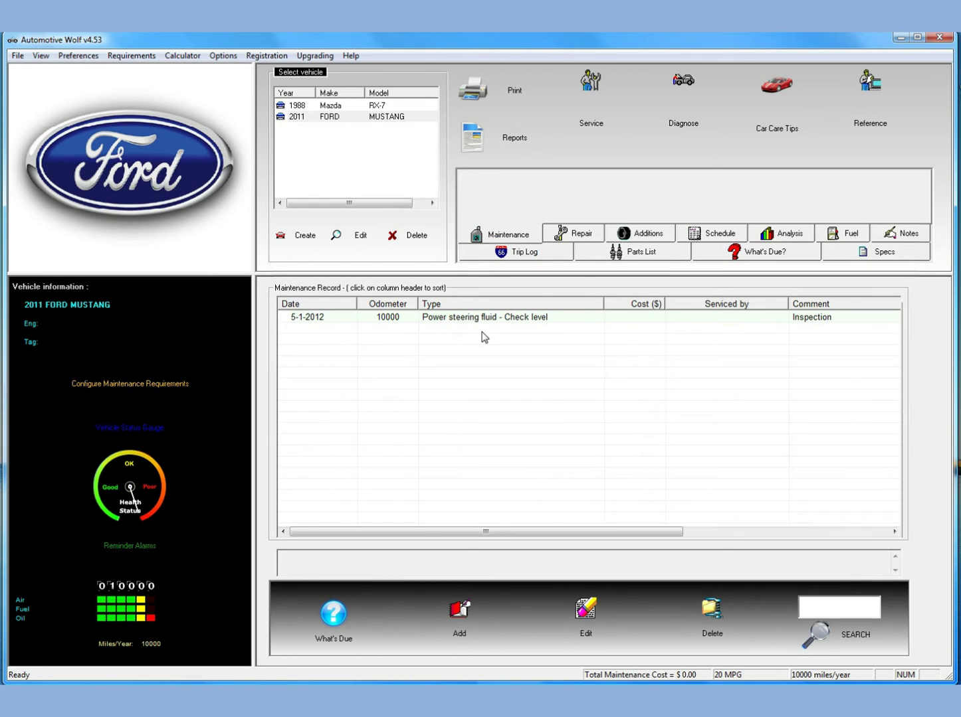
pyautogui.click(465, 320)
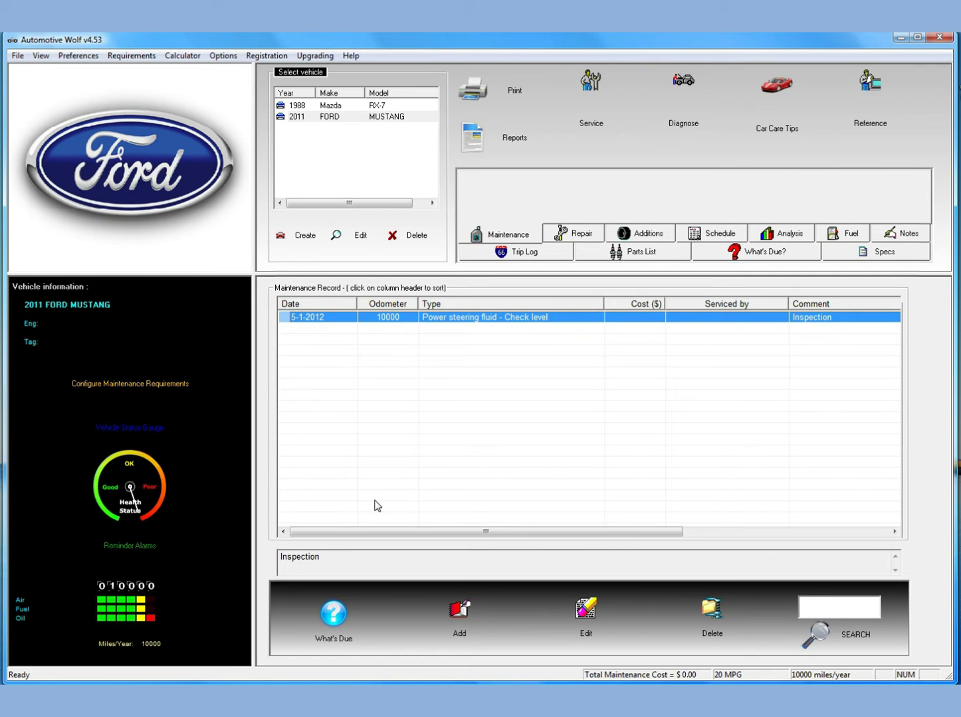
# Step: Try linking Brakes - Check brake pad wear and Brakes - Replace brake fluid to a tire pressure and tread wear record, and discard the record
pyautogui.click(730, 249)
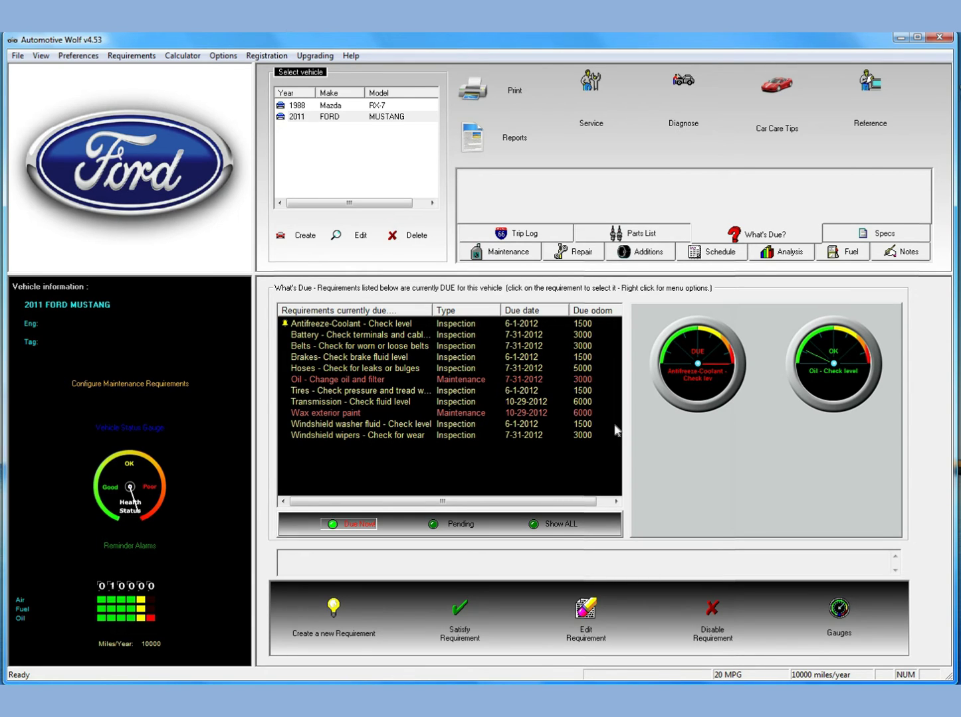
pyautogui.doubleClick(371, 394)
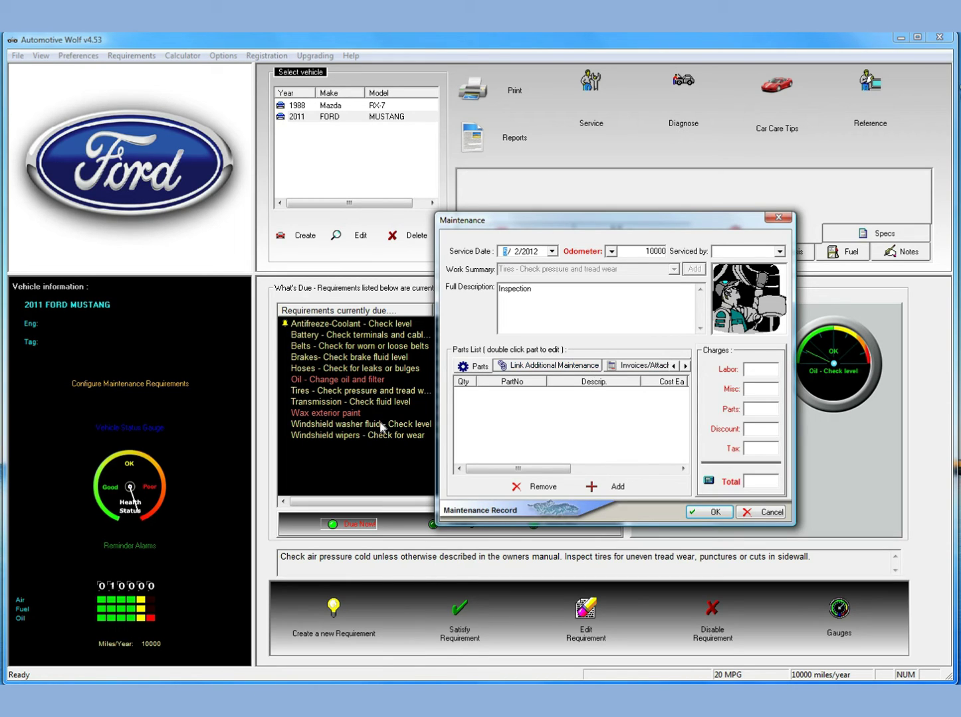
pyautogui.click(557, 367)
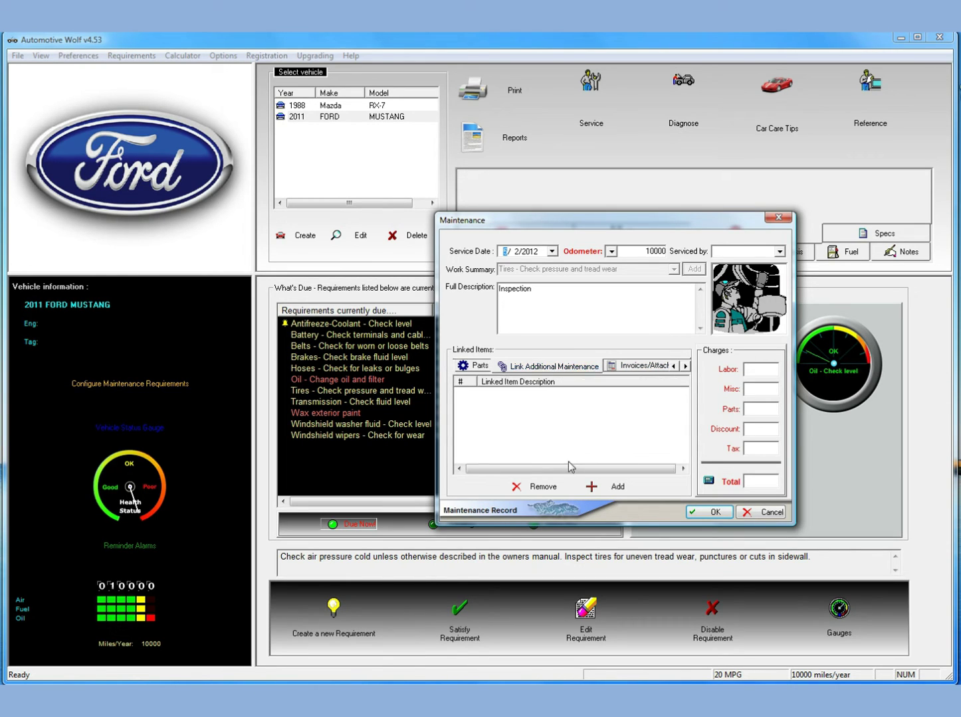
pyautogui.click(602, 488)
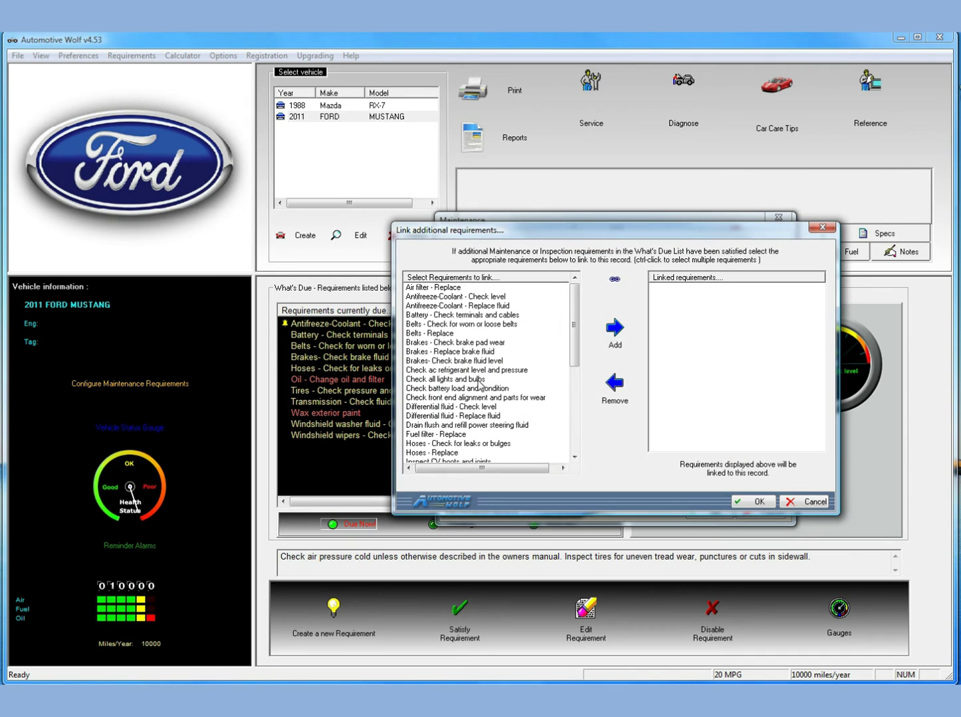
pyautogui.click(457, 379)
pyautogui.click(465, 415)
pyautogui.click(461, 345)
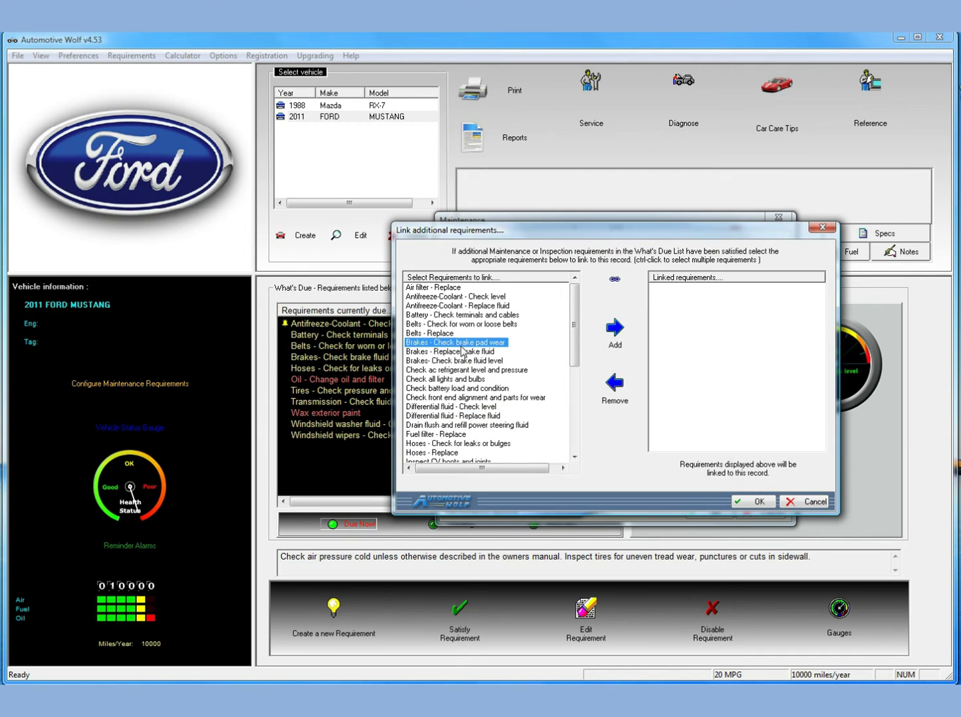
pyautogui.click(619, 340)
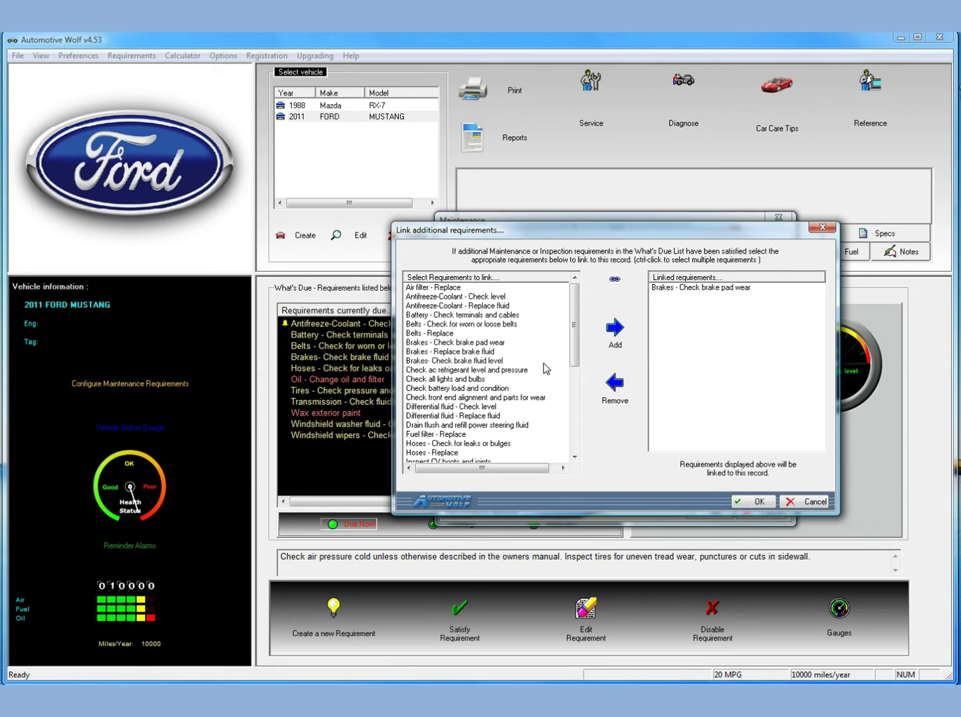
pyautogui.click(459, 351)
pyautogui.click(615, 329)
pyautogui.click(807, 505)
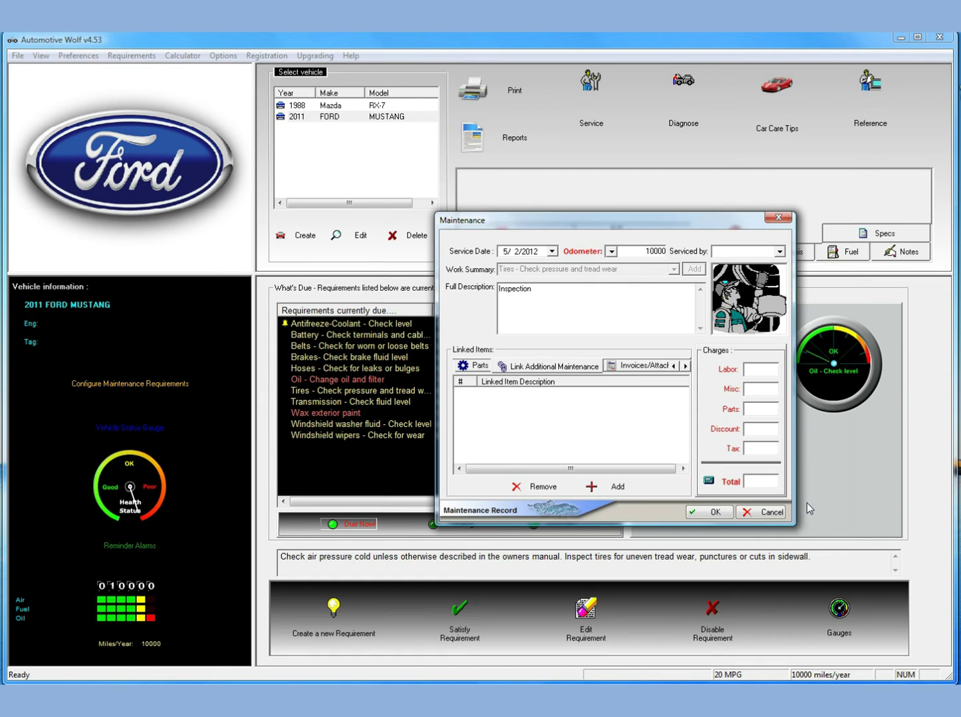
pyautogui.click(769, 512)
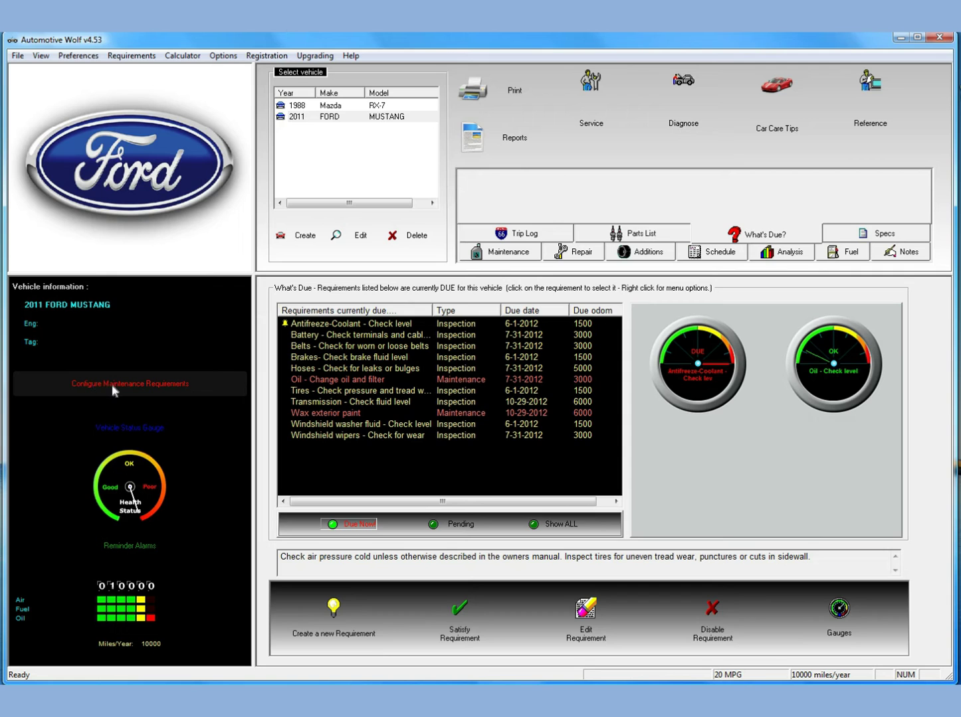
# Step: Open the Mustang's requirement schedule configuration and examine the available requirements and the schedule settings of several enabled ones
pyautogui.click(130, 390)
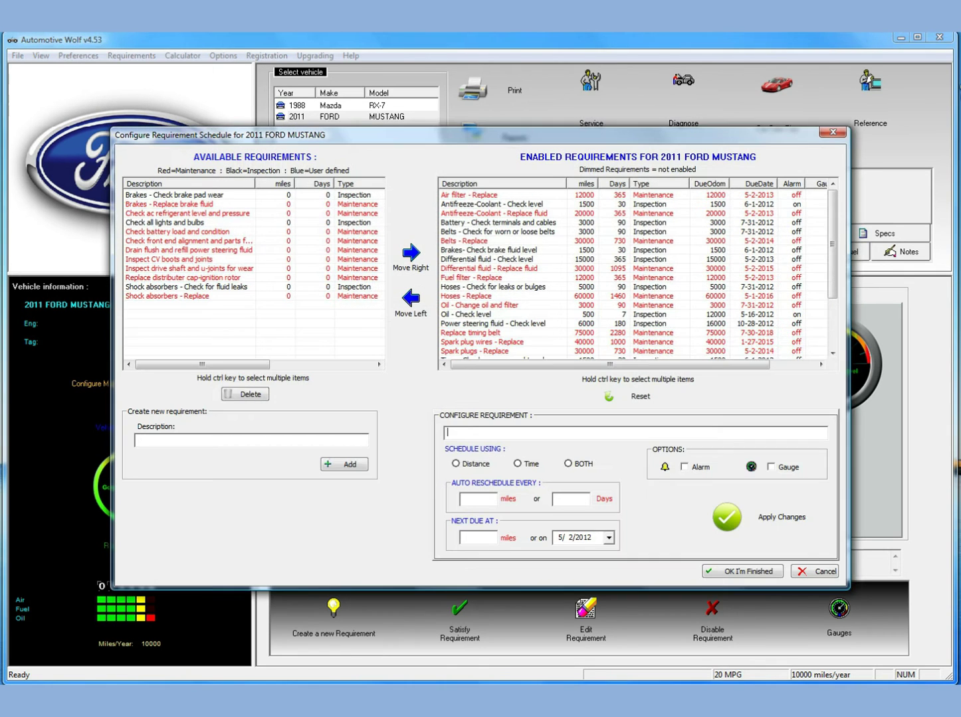
pyautogui.moveTo(586, 138); pyautogui.dragTo(633, 173)
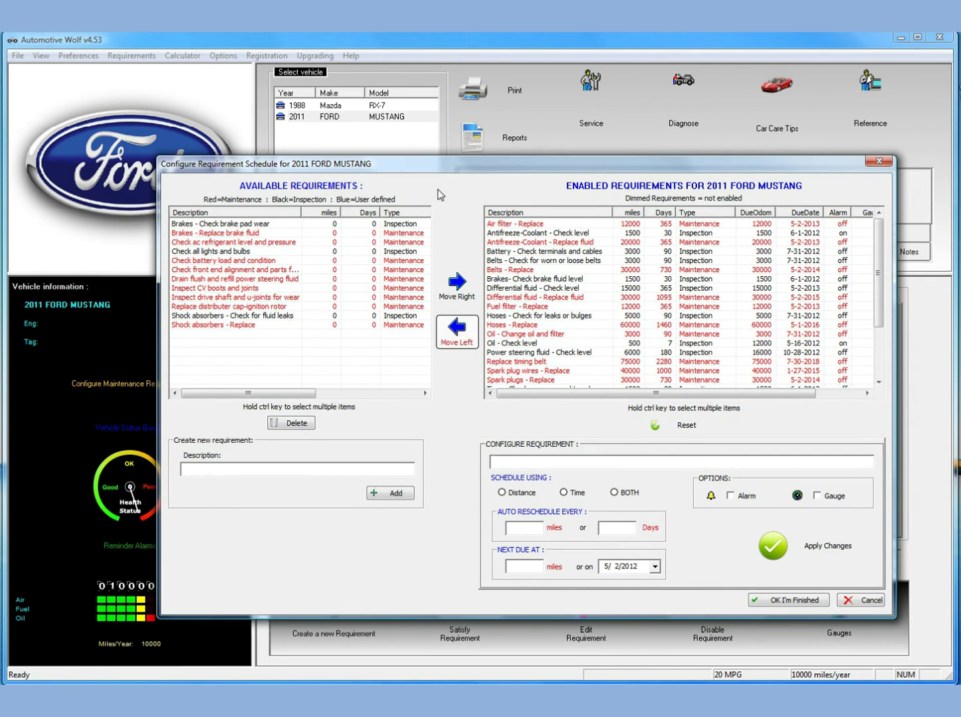
pyautogui.click(211, 272)
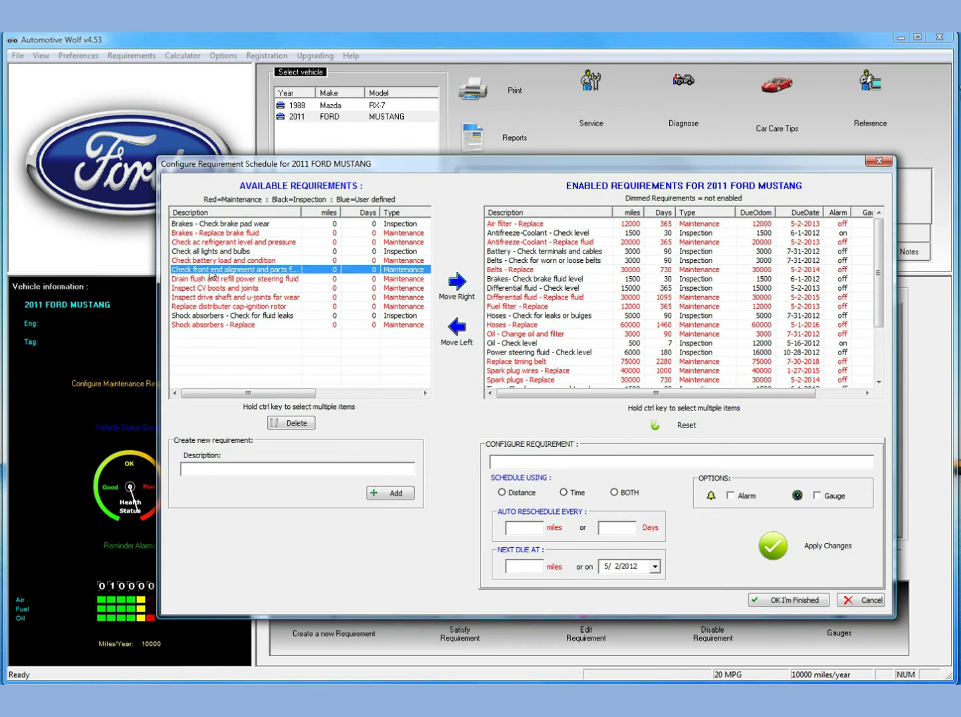
pyautogui.click(214, 297)
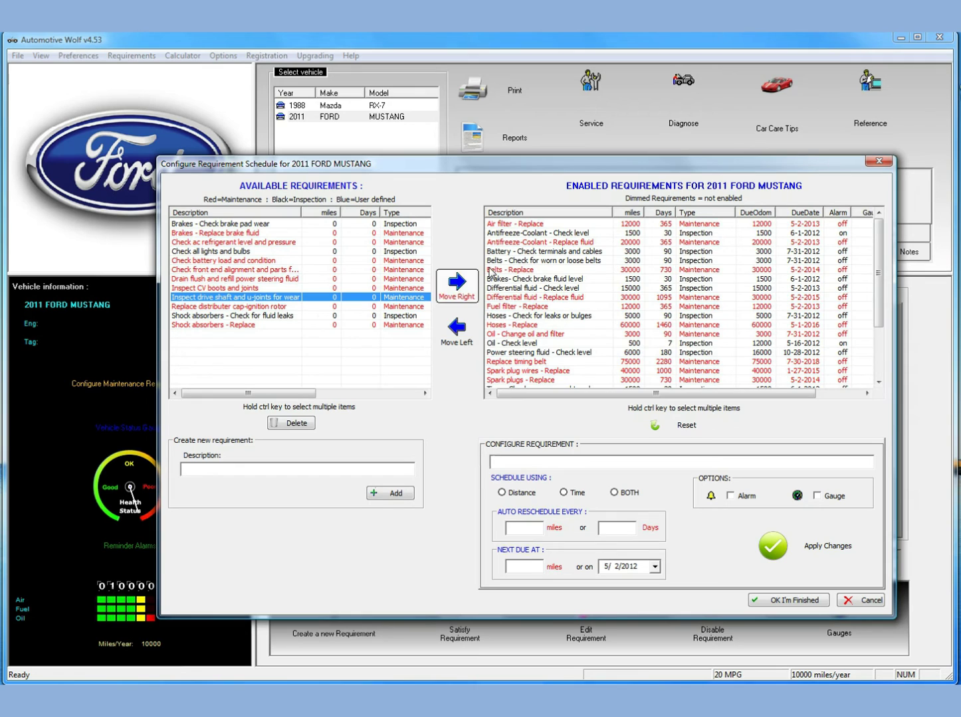
pyautogui.click(525, 243)
pyautogui.click(530, 308)
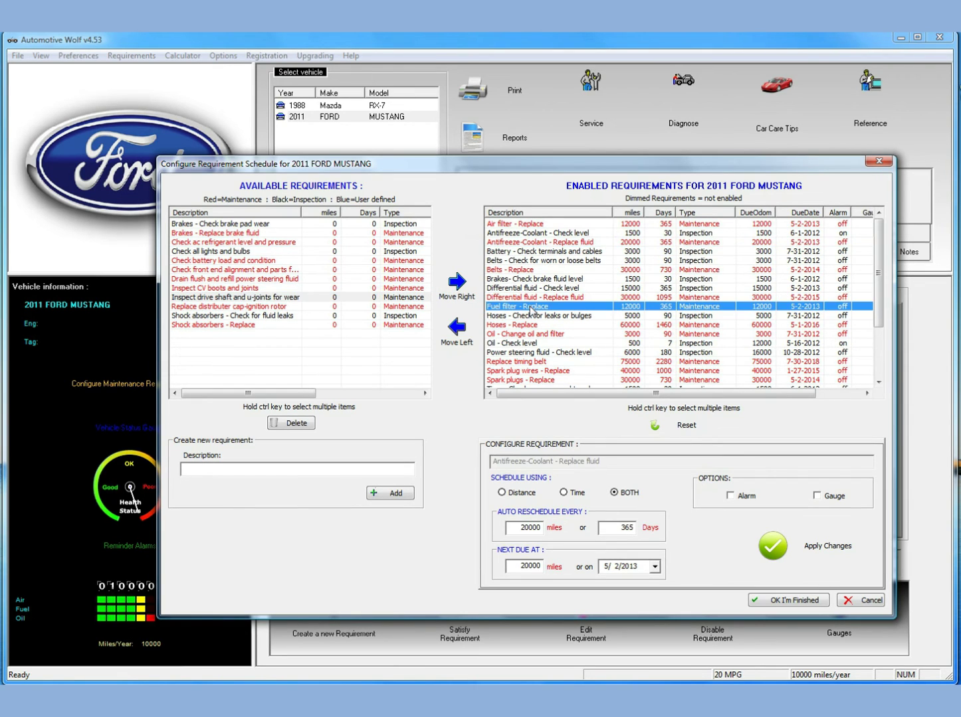
pyautogui.click(530, 353)
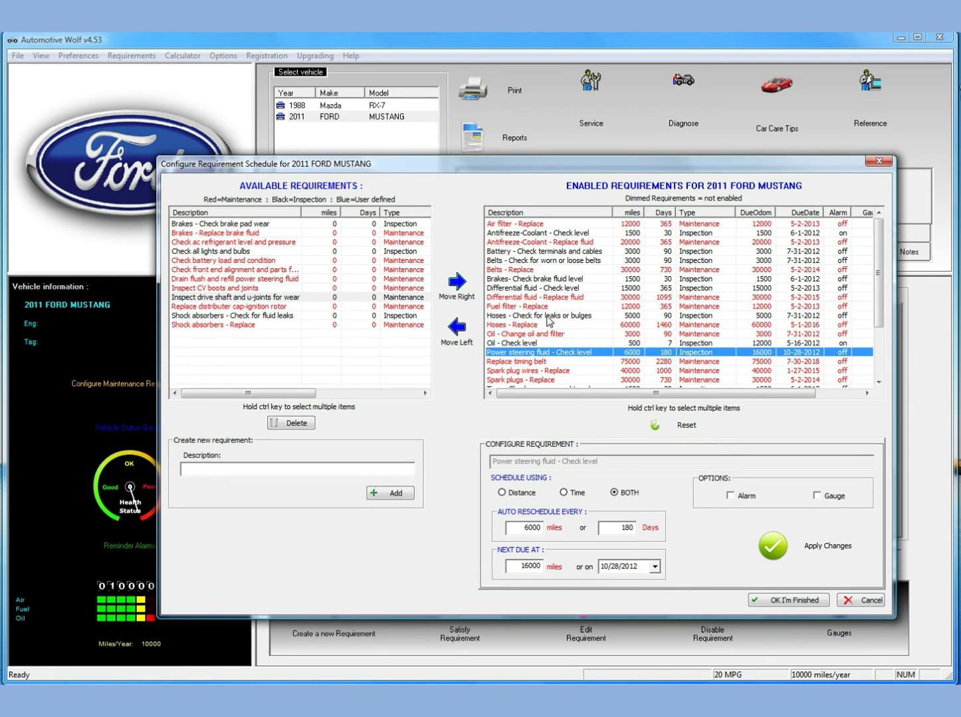
pyautogui.click(525, 335)
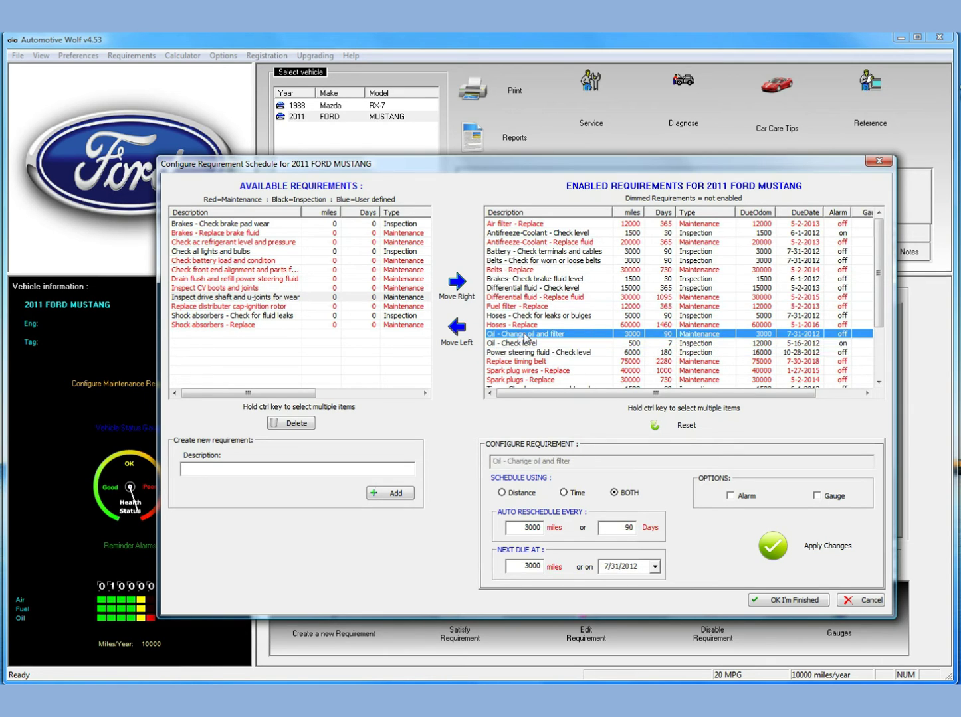
# Step: Remove Replace timing belt from the Mustang's enabled requirements and enable Inspect CV boots and joints
pyautogui.click(526, 362)
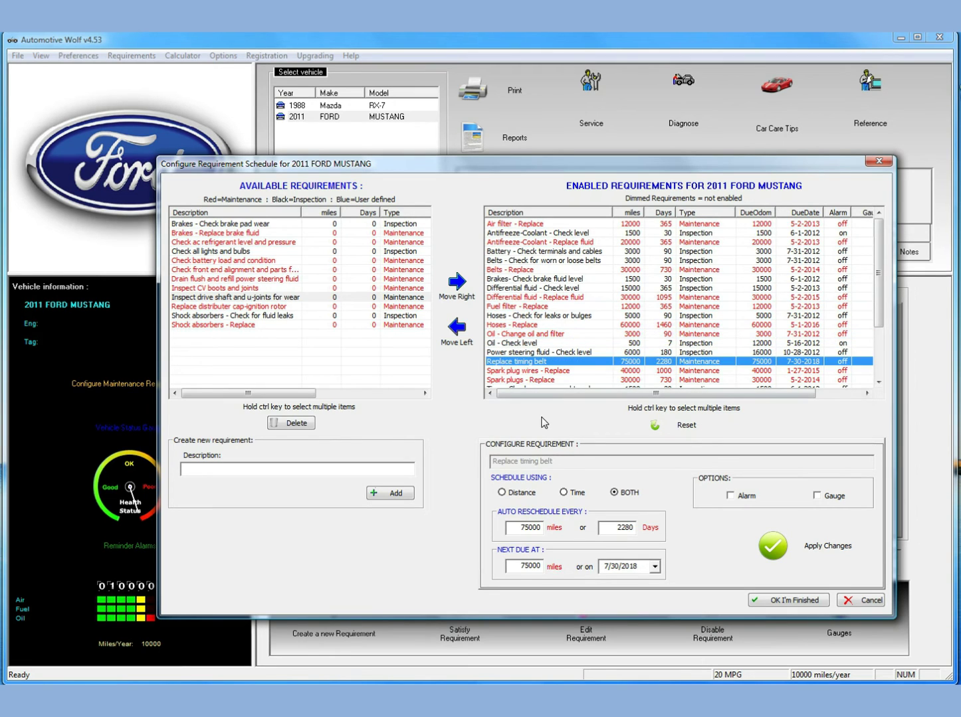
pyautogui.click(461, 335)
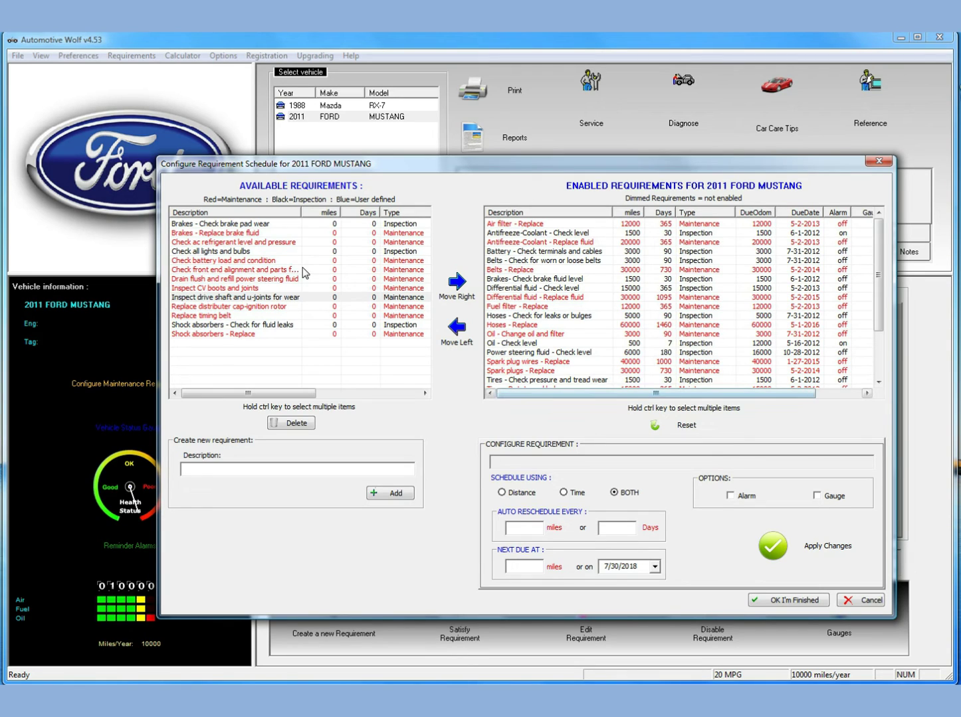
pyautogui.click(227, 289)
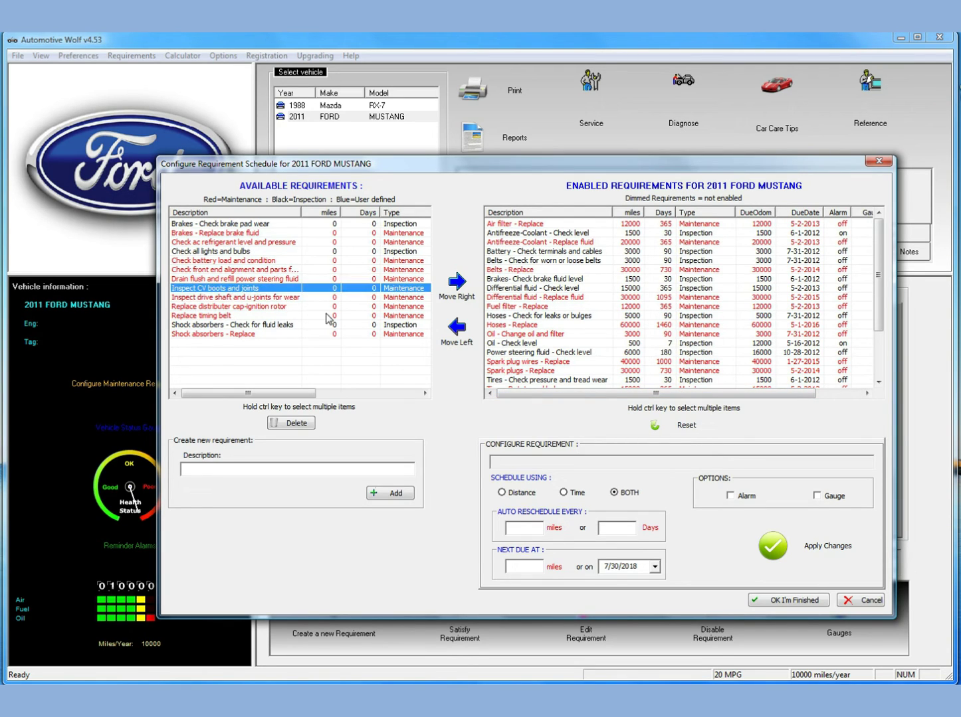
pyautogui.click(457, 282)
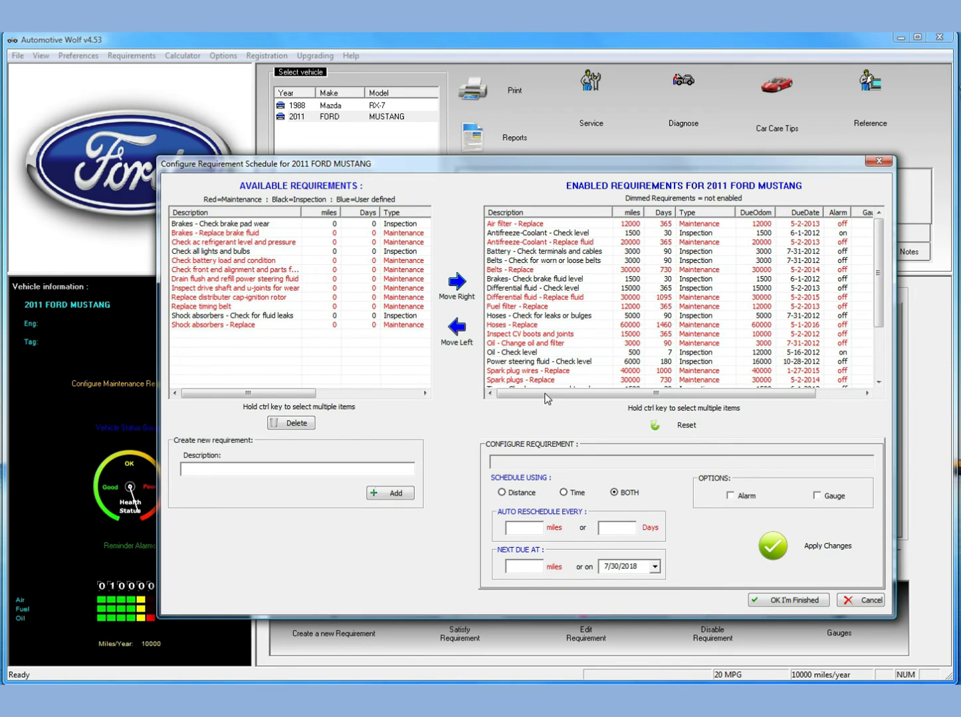
pyautogui.click(528, 344)
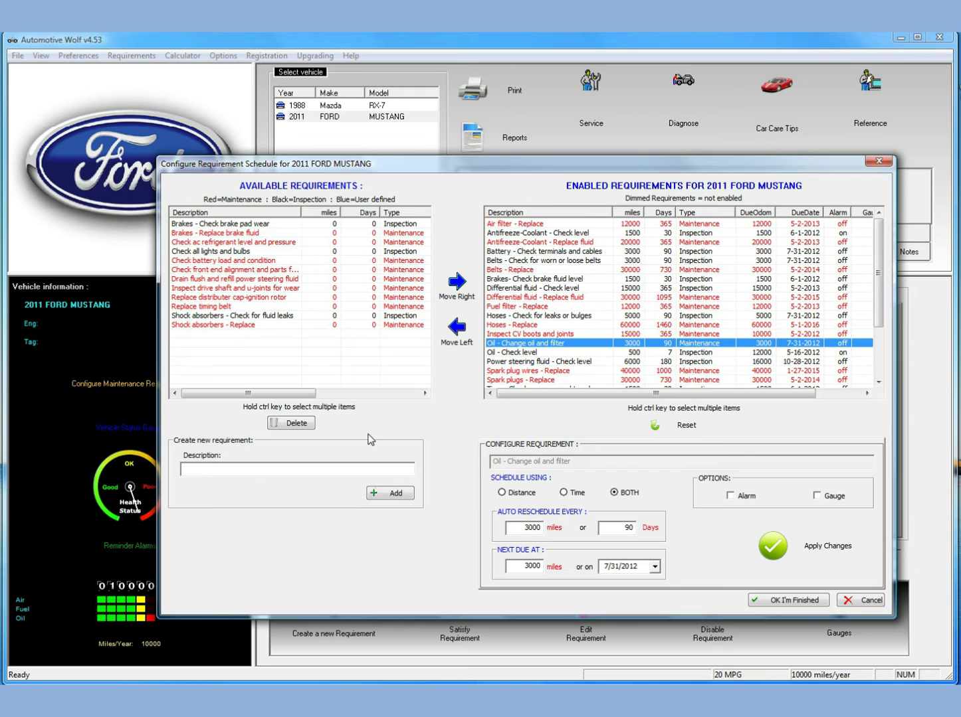
# Step: Create a new user-defined requirement named Check Turbo and enable it for the Mustang
pyautogui.click(251, 470)
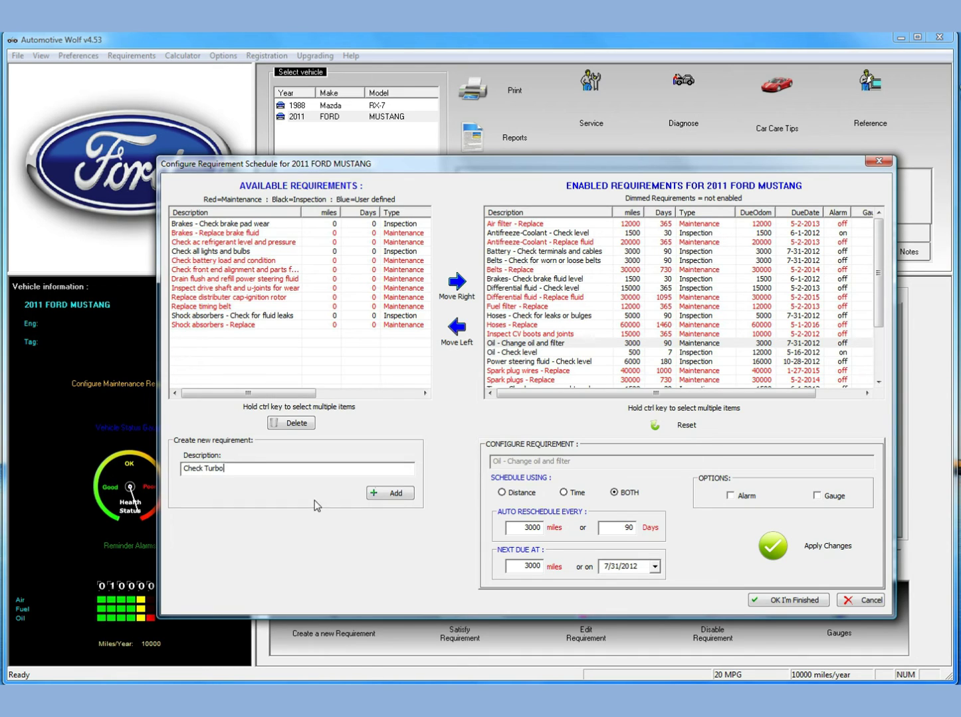
pyautogui.click(389, 497)
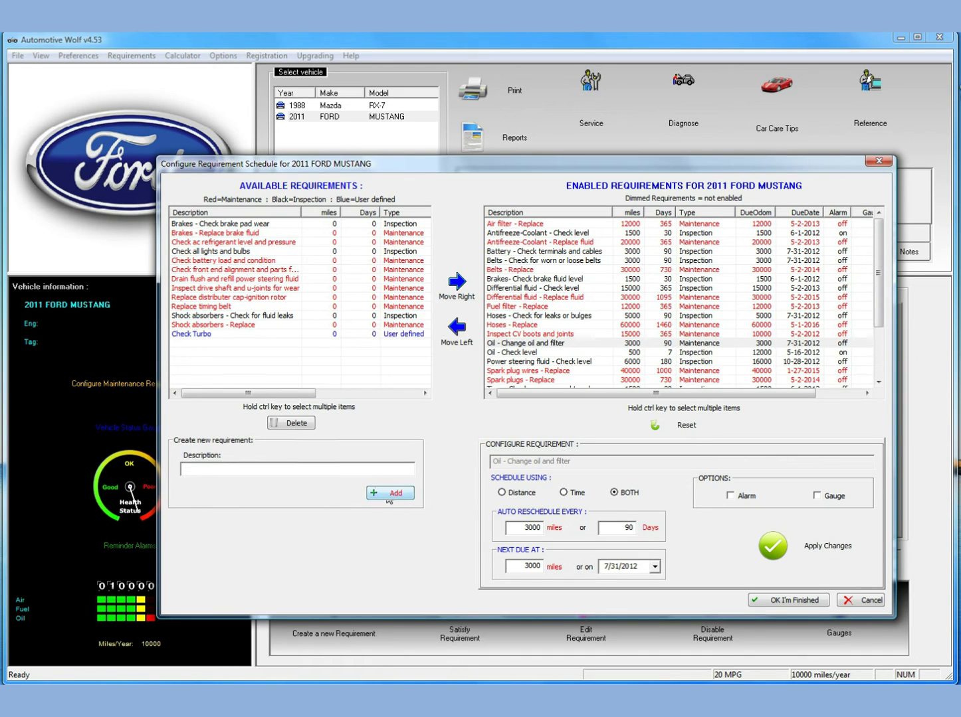
pyautogui.click(201, 337)
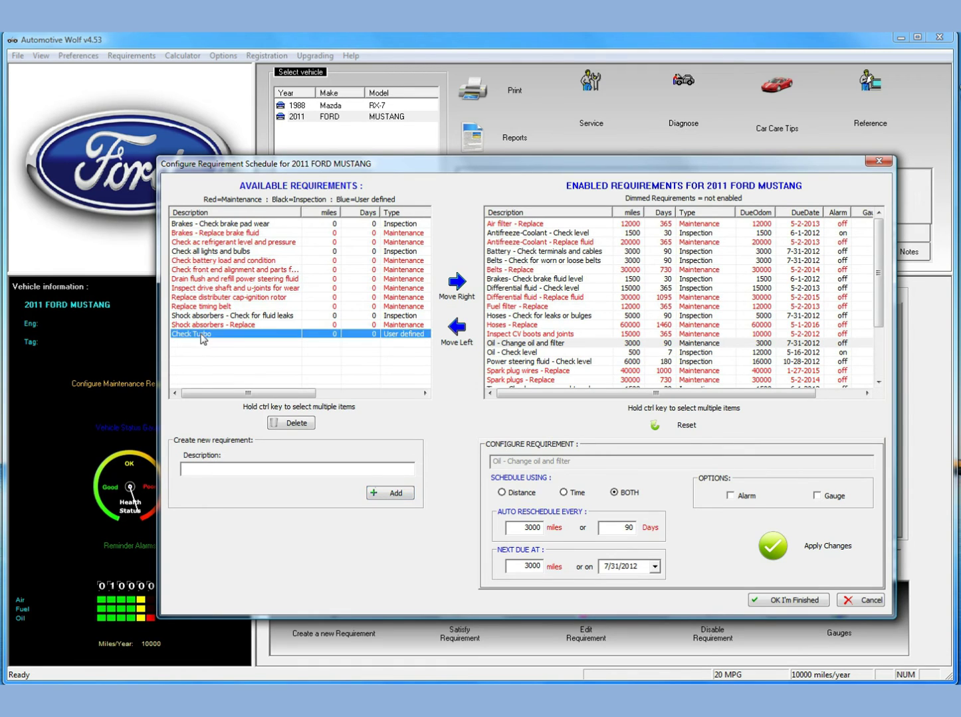
pyautogui.click(457, 282)
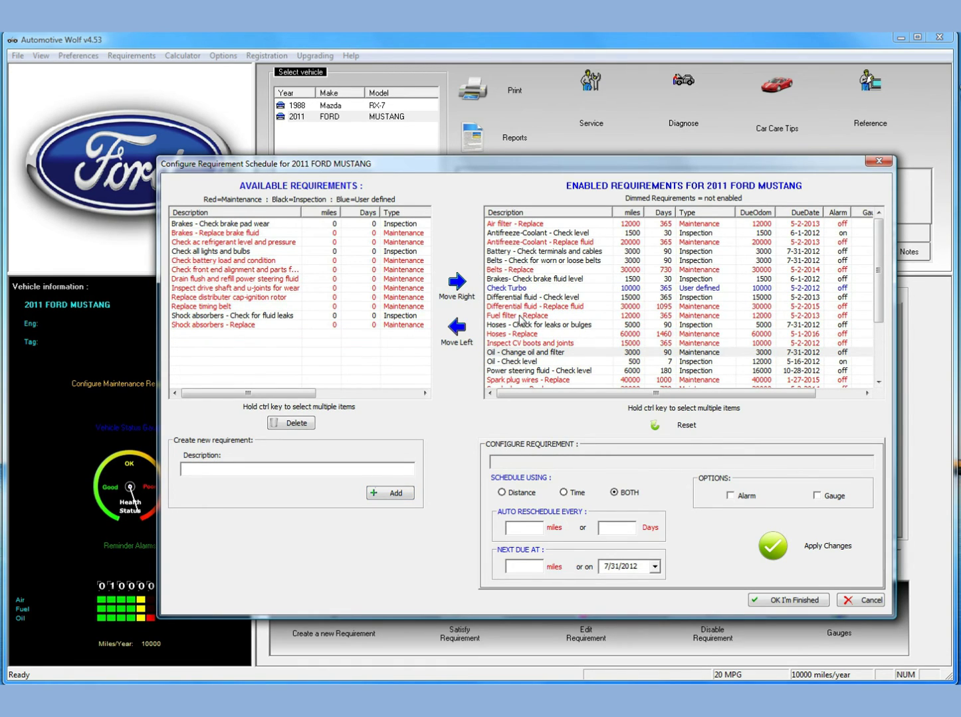
# Step: Set the Check Turbo requirement's auto reschedule distance to 20000 miles
pyautogui.click(520, 289)
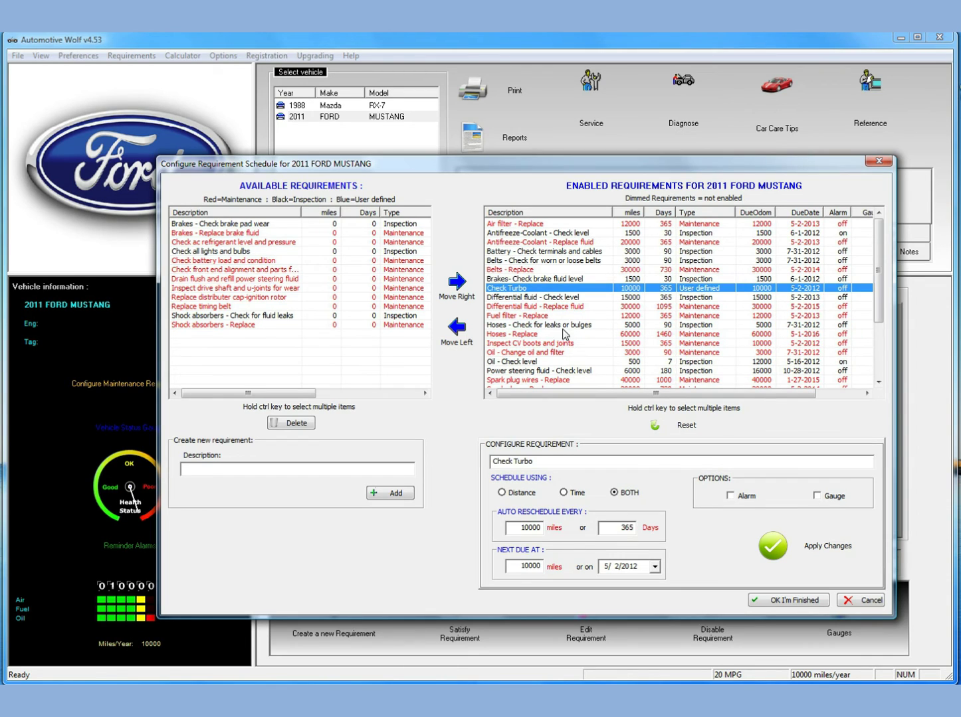
pyautogui.click(530, 529)
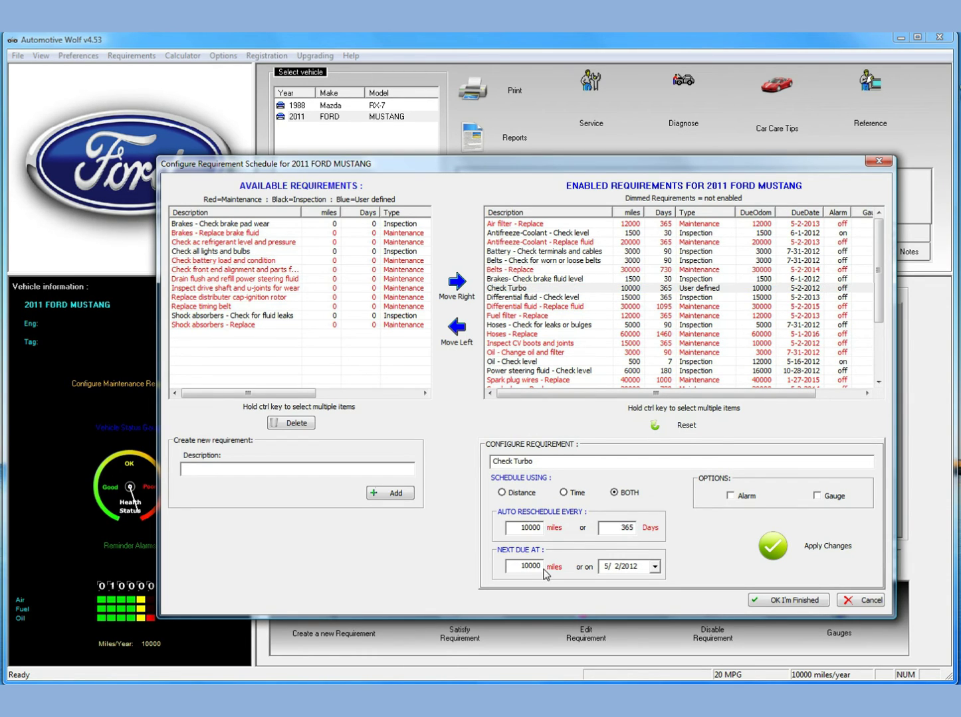
pyautogui.click(552, 530)
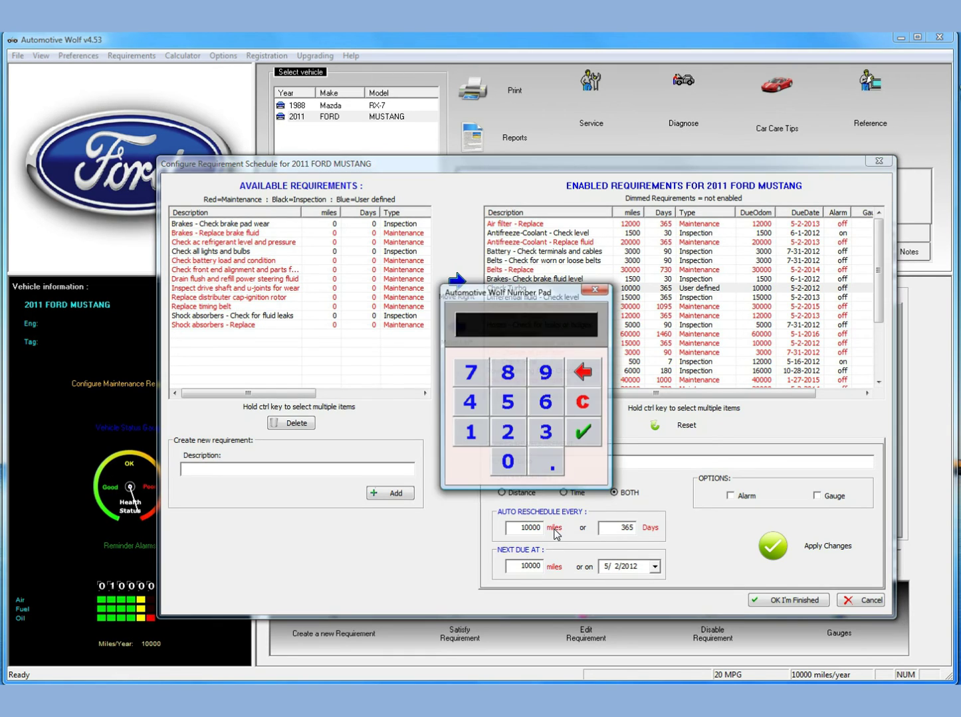
pyautogui.click(507, 436)
pyautogui.click(508, 462)
pyautogui.click(507, 462)
pyautogui.click(507, 462)
pyautogui.click(508, 463)
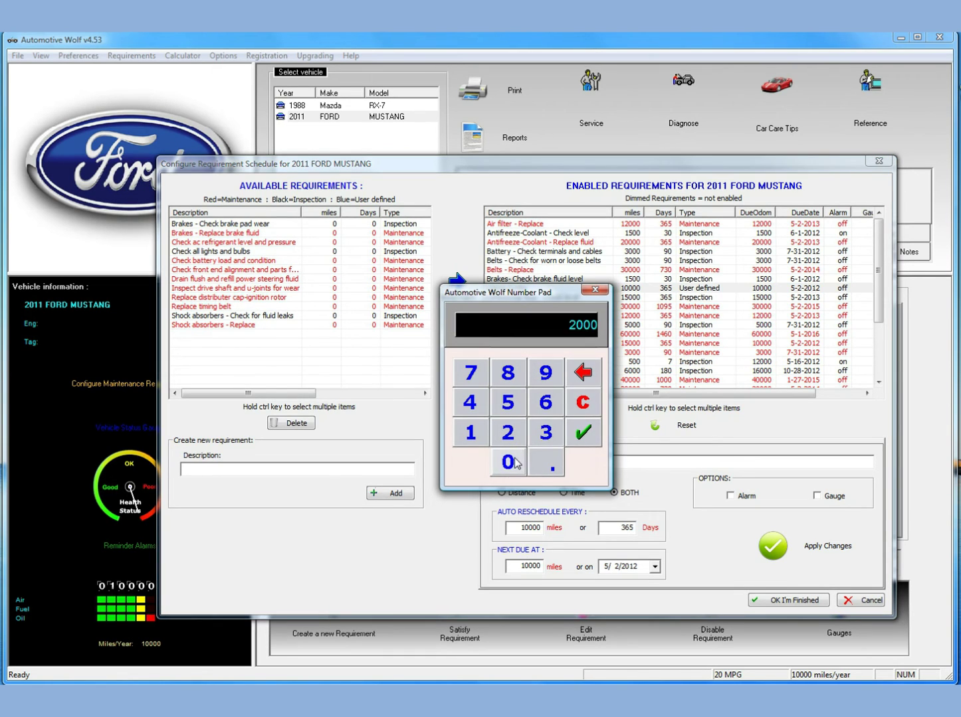
pyautogui.click(583, 432)
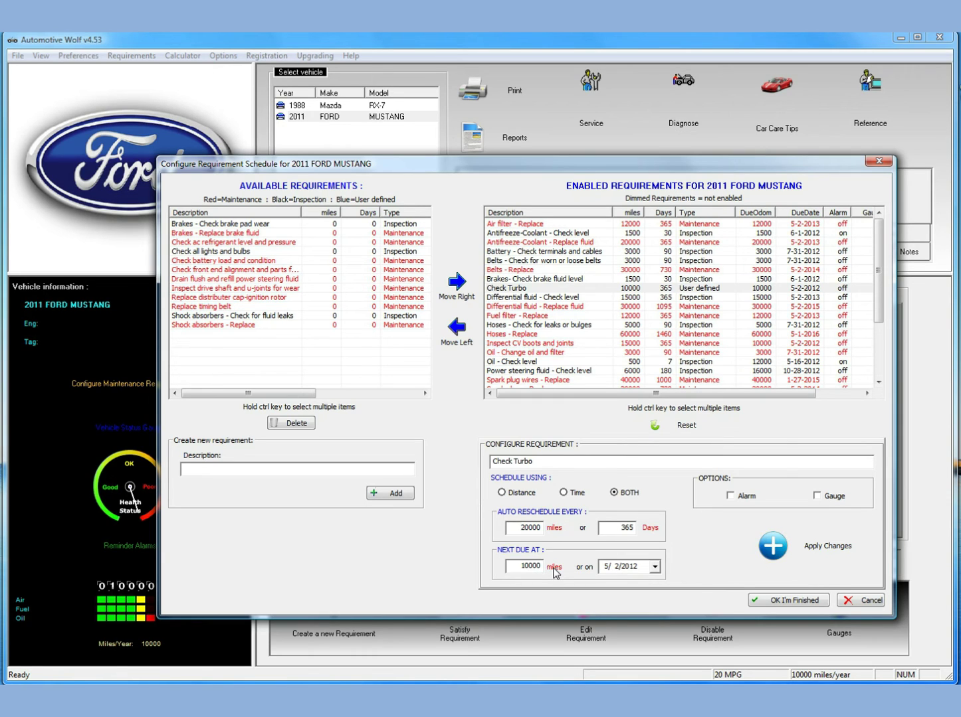
# Step: Set the Check Turbo requirement's next due distance to 20000 miles
pyautogui.click(535, 566)
pyautogui.click(507, 433)
pyautogui.click(507, 463)
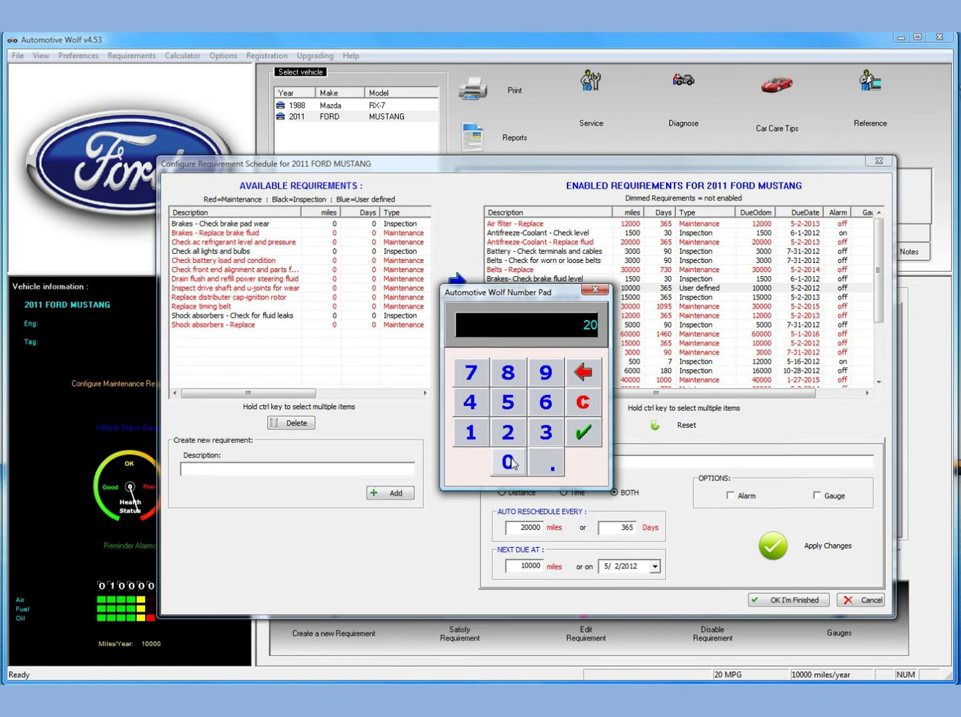
pyautogui.click(509, 463)
pyautogui.click(508, 463)
pyautogui.click(508, 463)
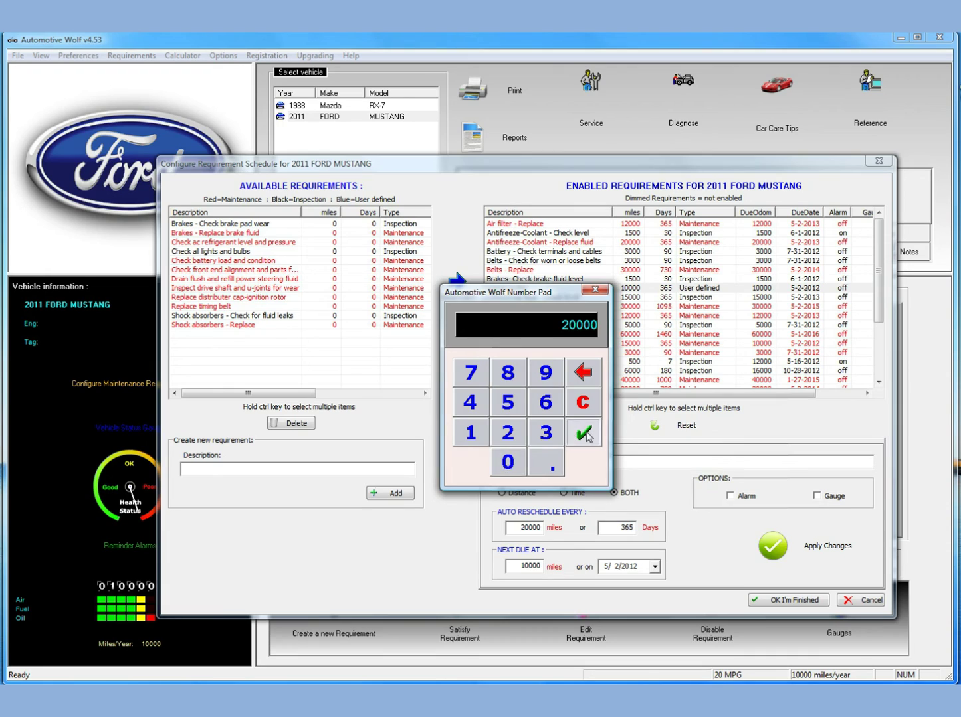
pyautogui.click(584, 435)
# Step: Set the Check Turbo requirement's next due date to 11/1/2012
pyautogui.click(654, 567)
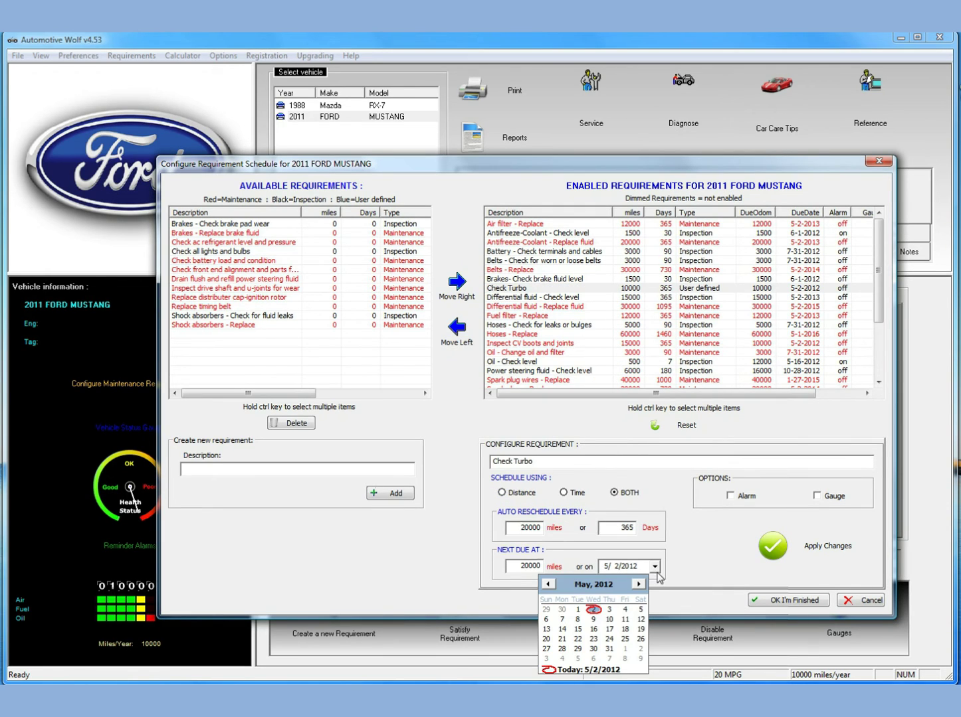
pyautogui.click(639, 584)
pyautogui.click(638, 584)
pyautogui.click(639, 584)
pyautogui.click(639, 584)
pyautogui.click(639, 584)
pyautogui.click(638, 584)
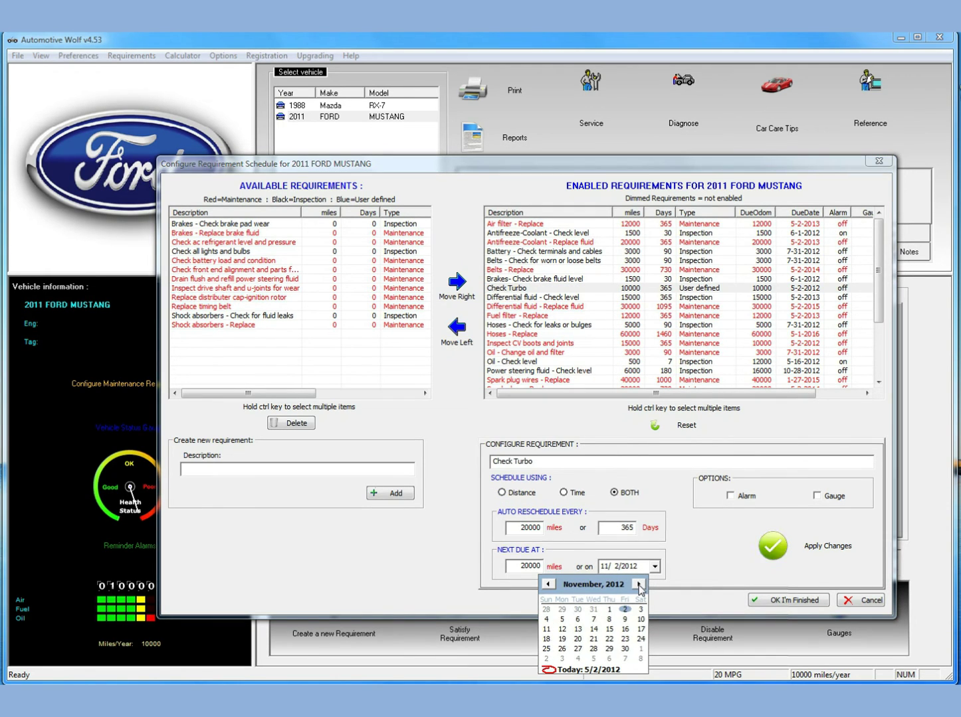
pyautogui.click(609, 609)
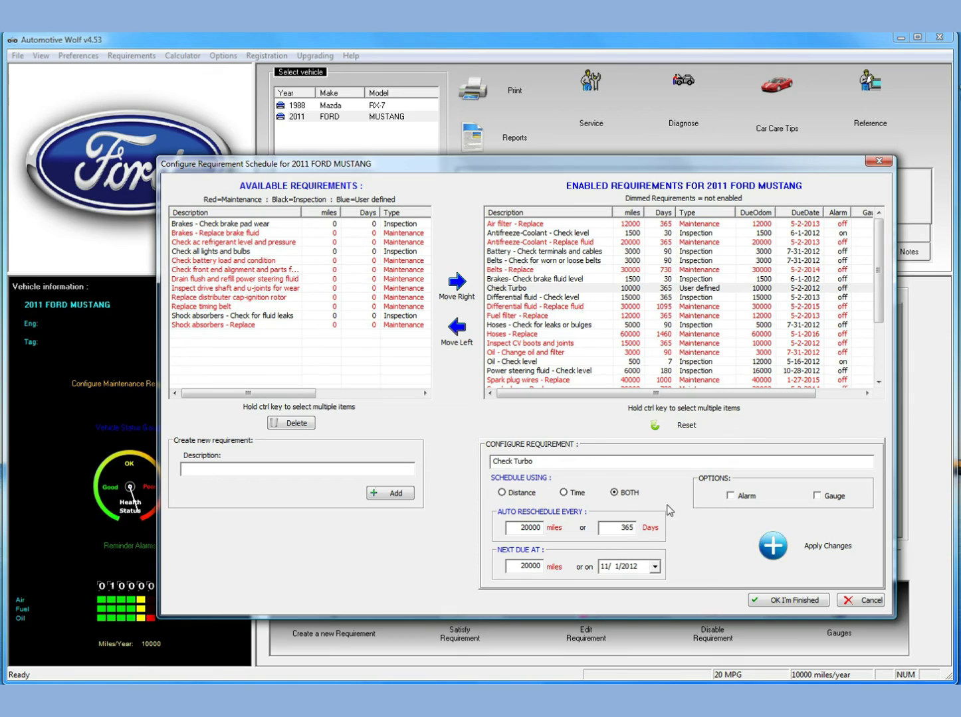
# Step: Enable the alarm and gauge options for Check Turbo, apply the changes and finish configuring the requirement schedule
pyautogui.click(816, 496)
pyautogui.click(815, 546)
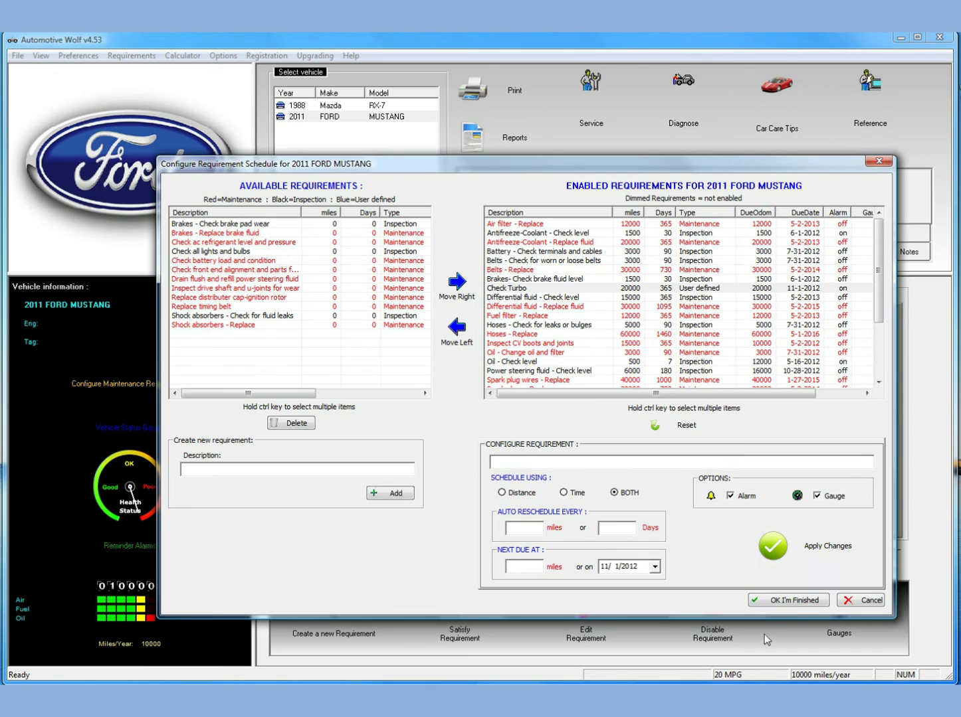
pyautogui.click(790, 601)
# Step: Review the Mustang's pending and currently due requirements, checking the Check Turbo entry among the pending ones
pyautogui.click(584, 239)
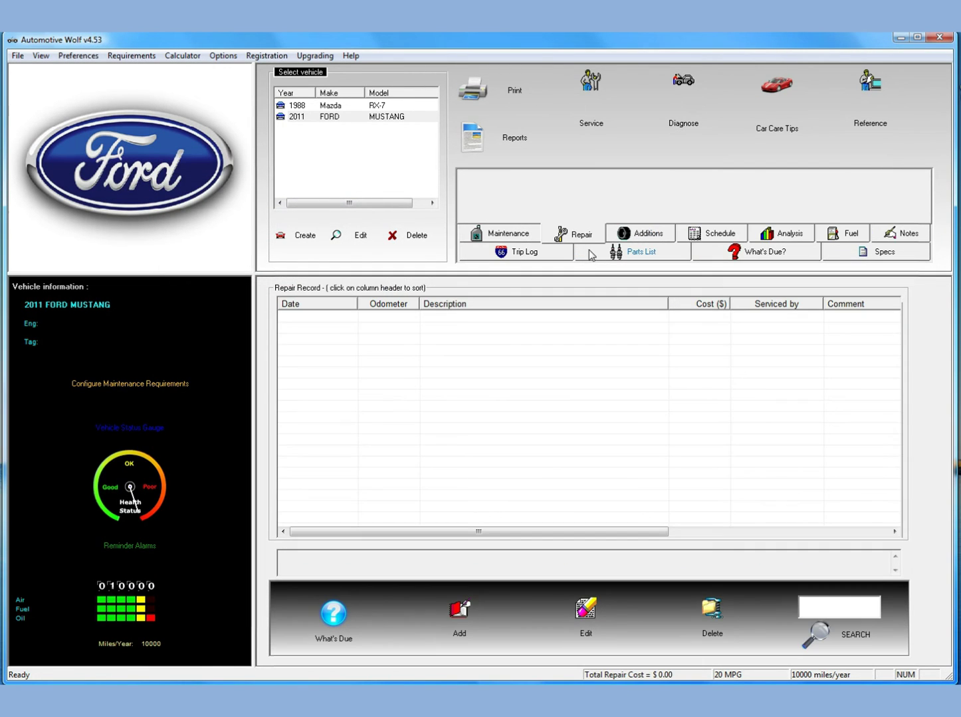
pyautogui.click(736, 255)
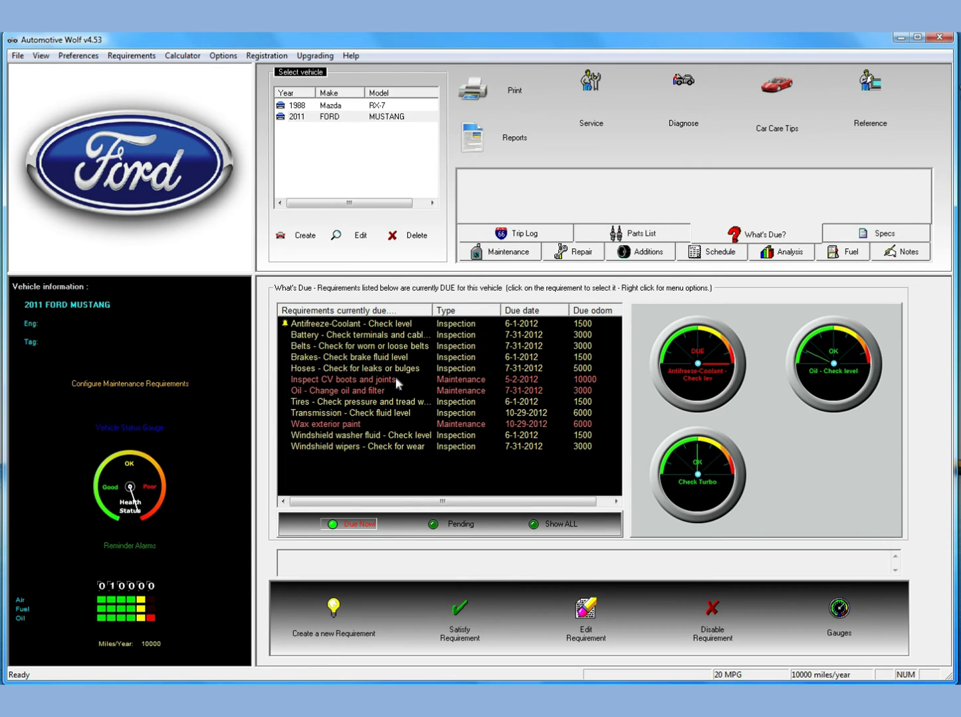
pyautogui.click(459, 529)
pyautogui.click(321, 484)
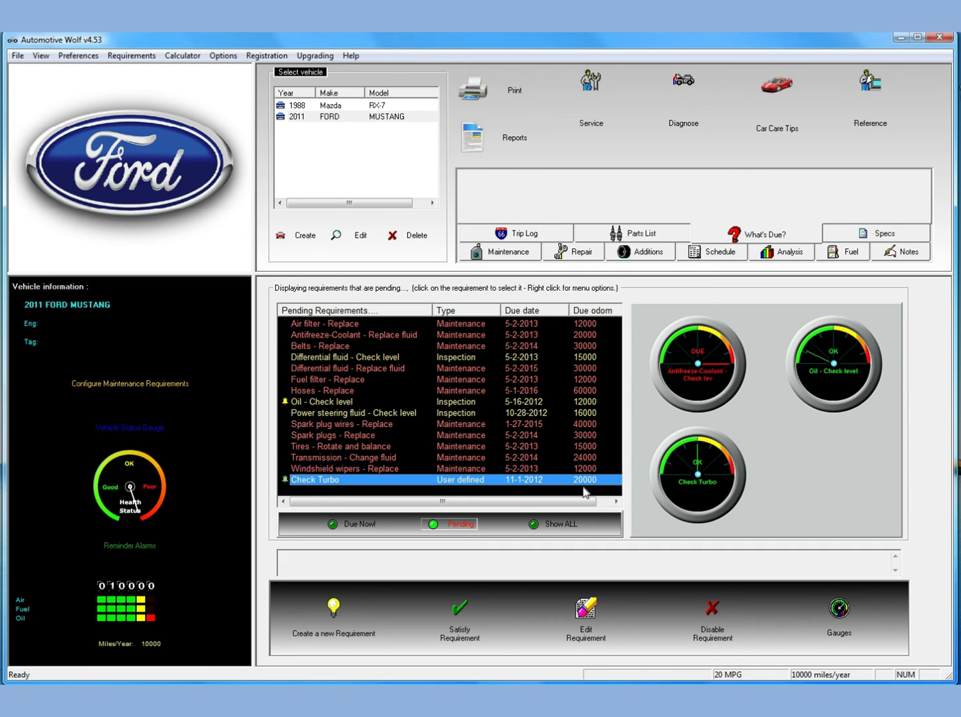
pyautogui.moveTo(482, 502); pyautogui.dragTo(507, 501)
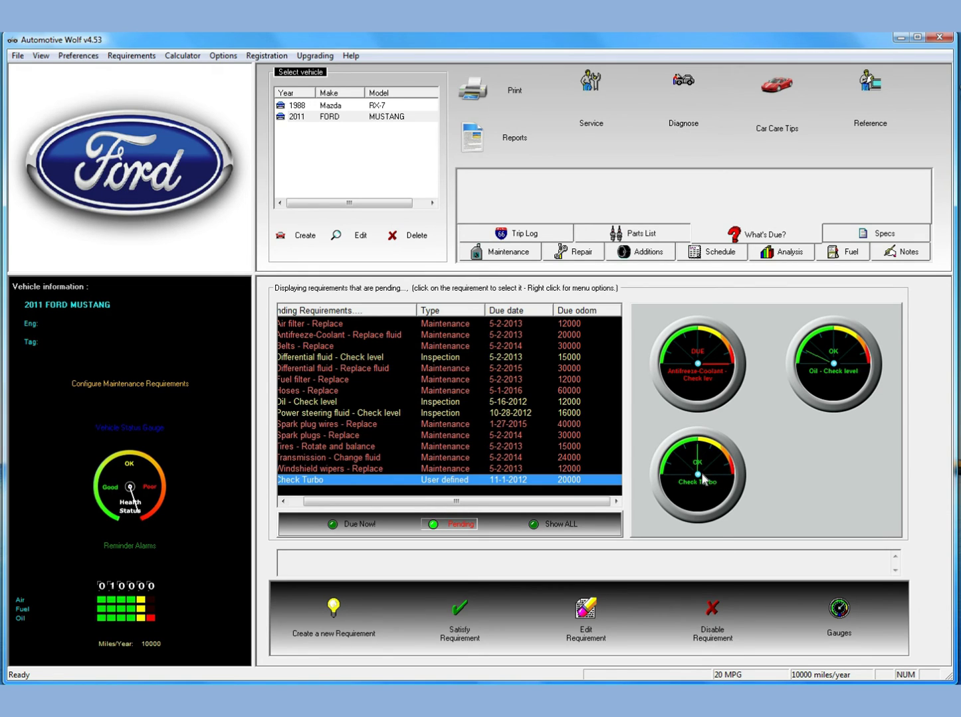
pyautogui.click(365, 525)
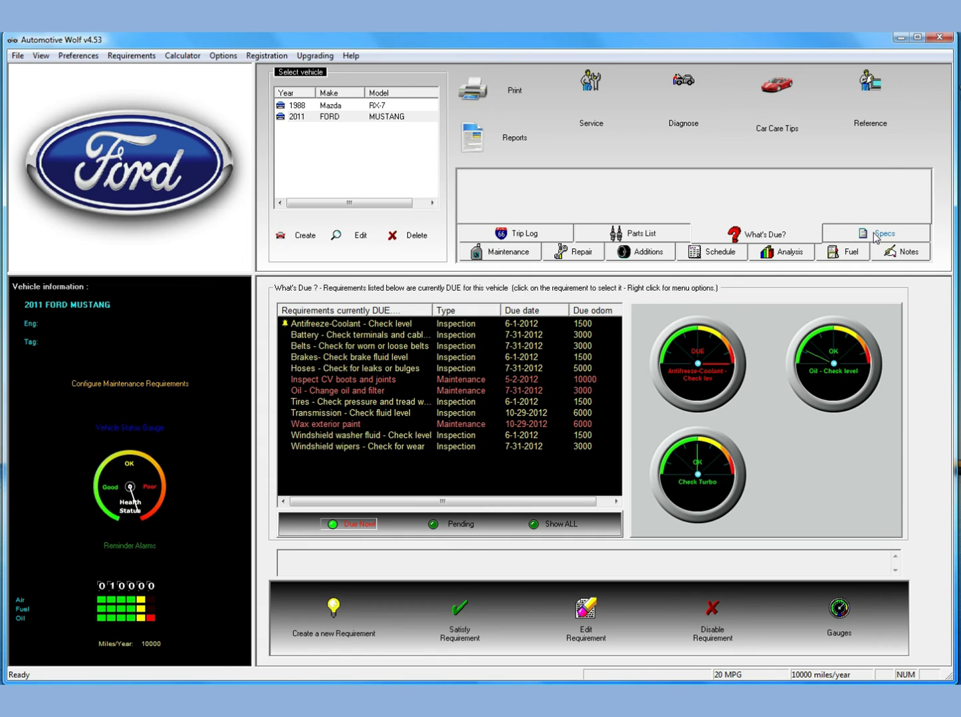
# Step: Search the manufacturers database for the Mustang's specifications and load those of the 2011 Ford Mustang 2dr coupe GT500
pyautogui.click(380, 118)
pyautogui.click(881, 236)
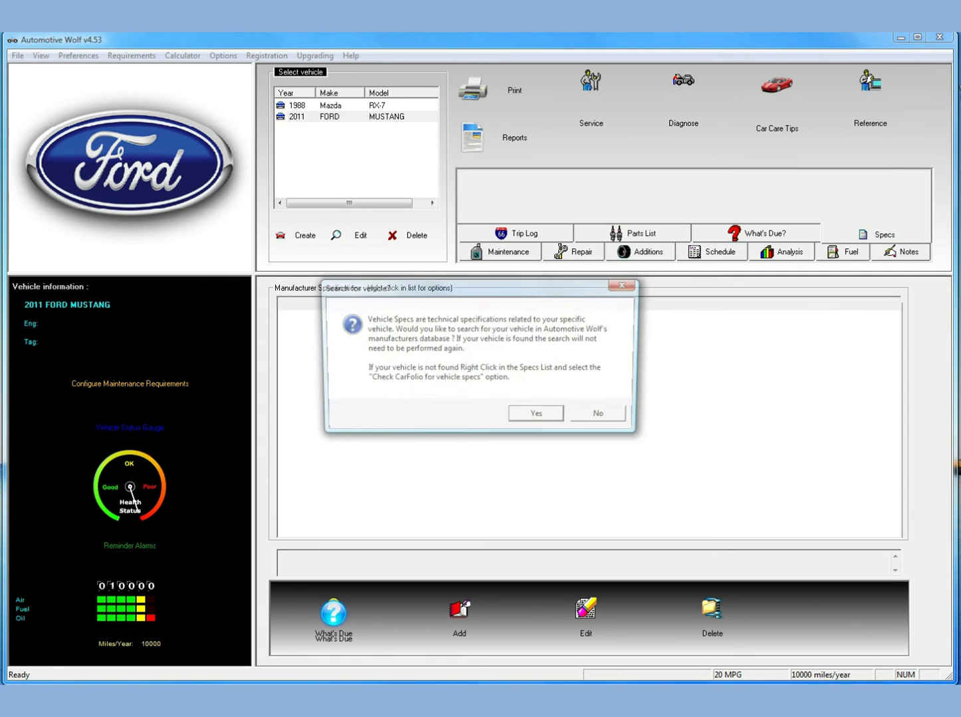
pyautogui.click(539, 415)
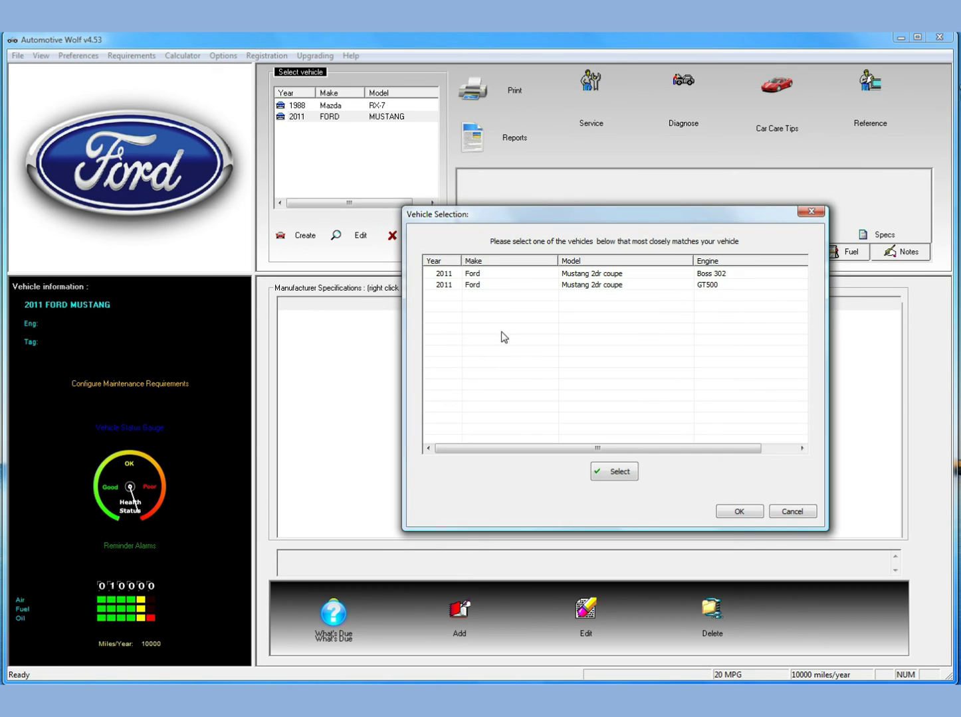
pyautogui.click(707, 286)
pyautogui.click(616, 472)
pyautogui.click(741, 513)
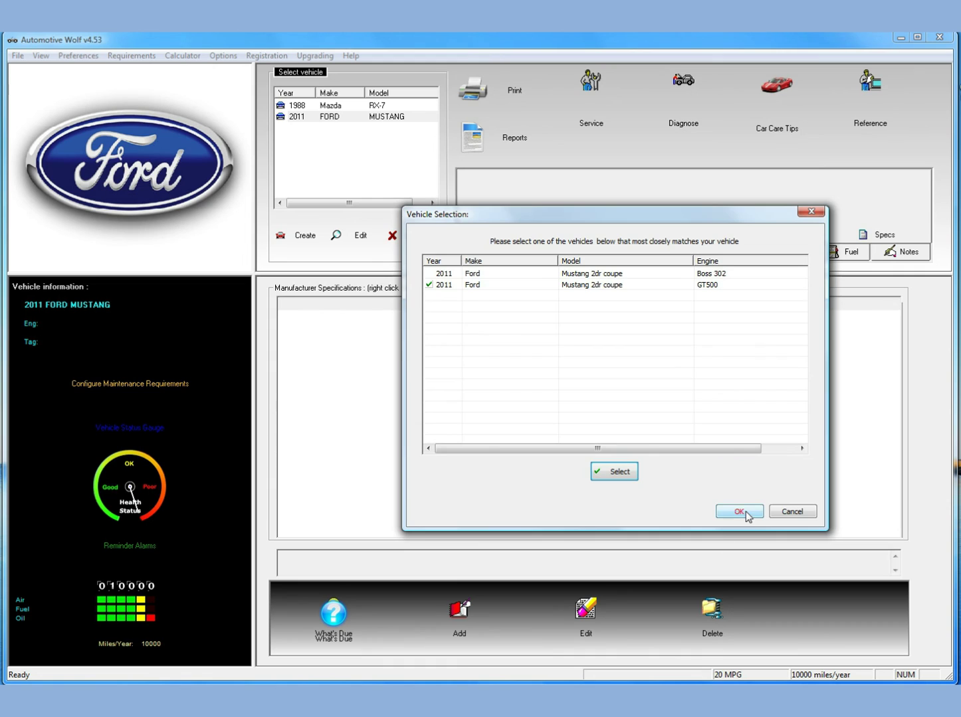
pyautogui.click(614, 392)
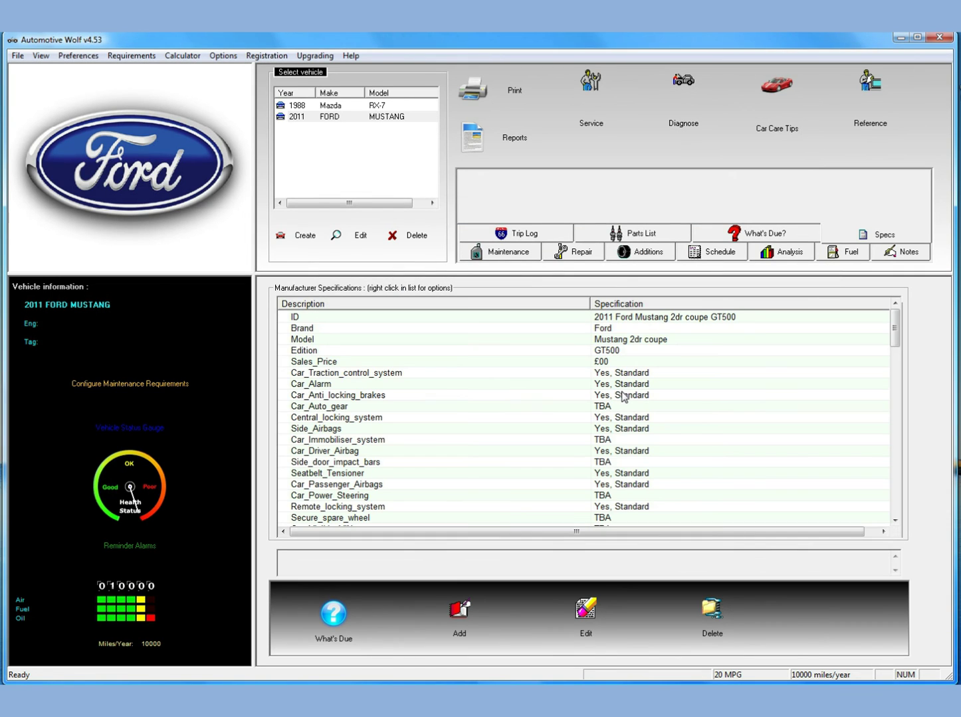
# Step: Examine the Mustang's manufacturer specifications through the end of the list and the options available for them
pyautogui.moveTo(896, 335); pyautogui.dragTo(899, 405)
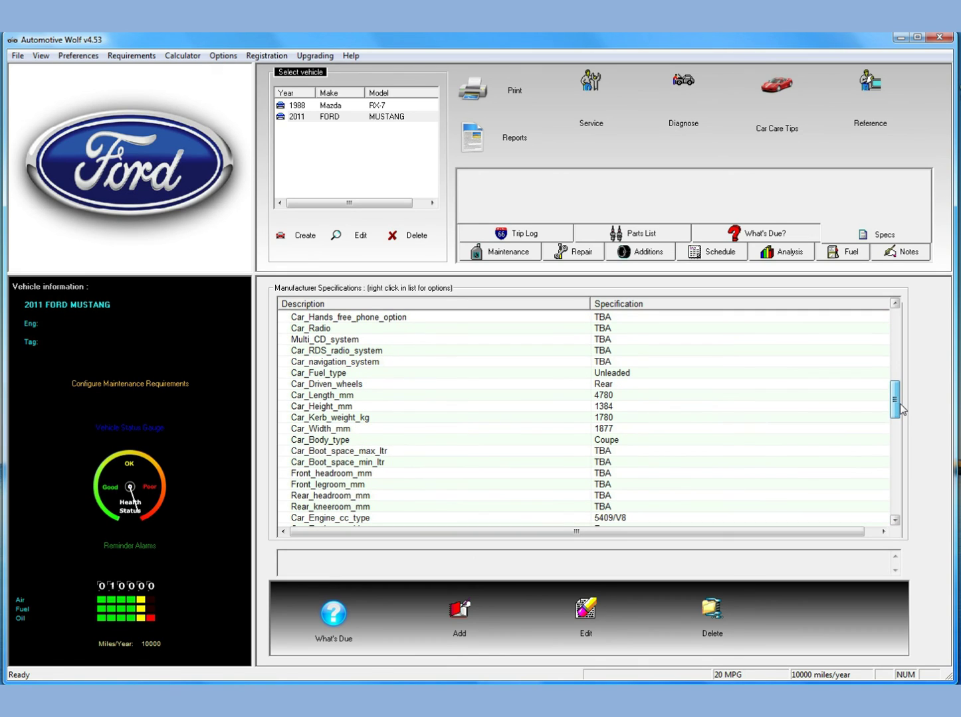
pyautogui.click(357, 396)
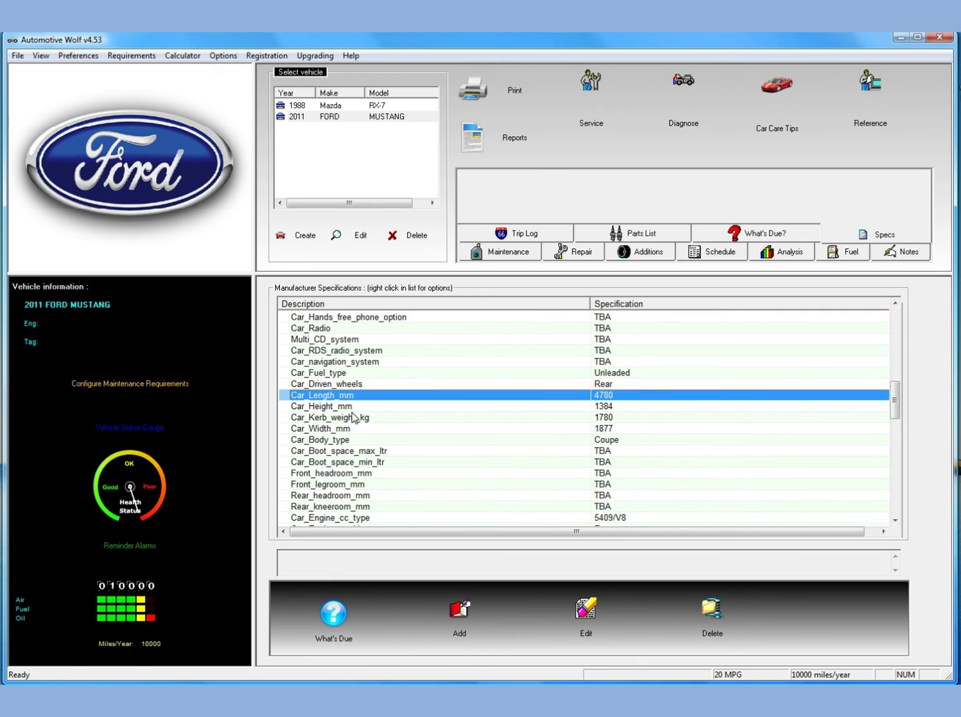
pyautogui.click(353, 417)
pyautogui.moveTo(897, 410); pyautogui.dragTo(894, 476)
pyautogui.click(352, 418)
pyautogui.click(357, 428)
pyautogui.rightClick(593, 464)
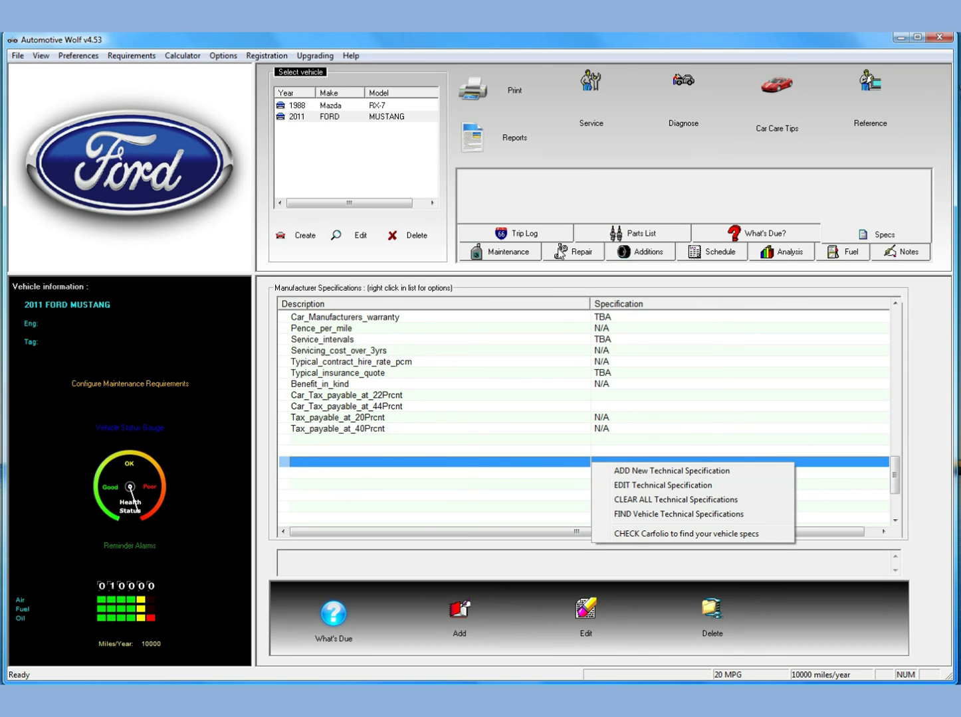
# Step: View the Mustang's additions record and its repair record
pyautogui.click(657, 256)
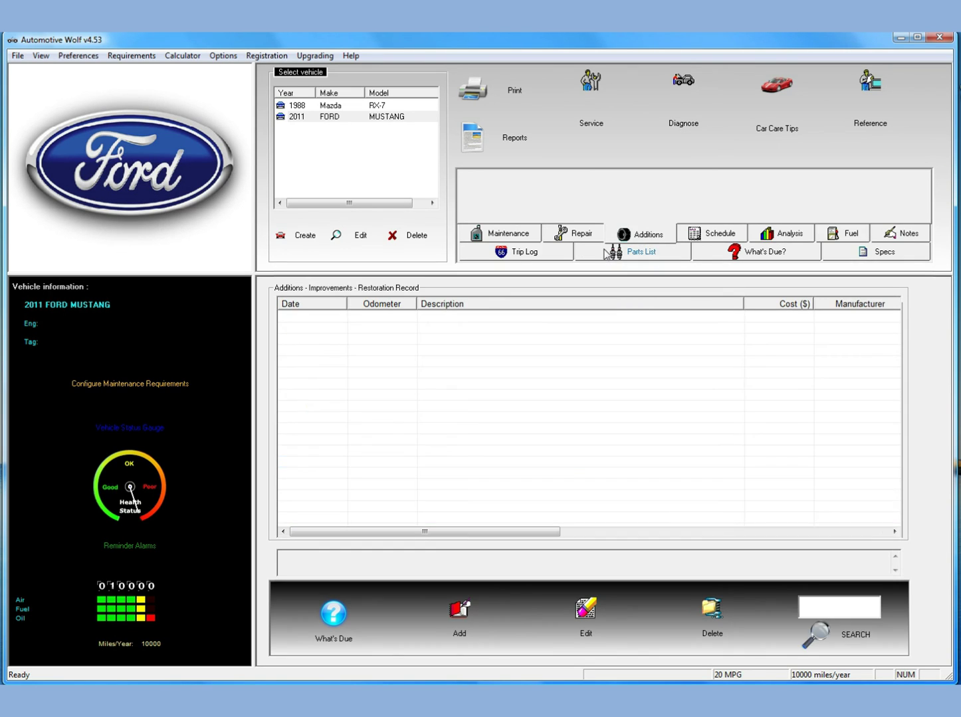
pyautogui.click(581, 236)
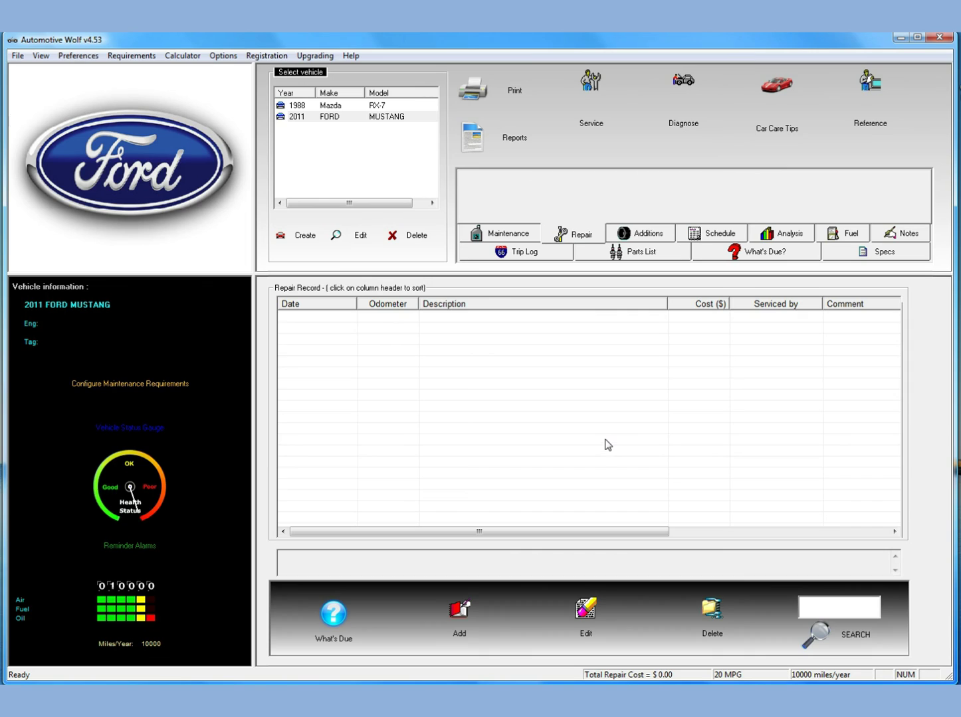